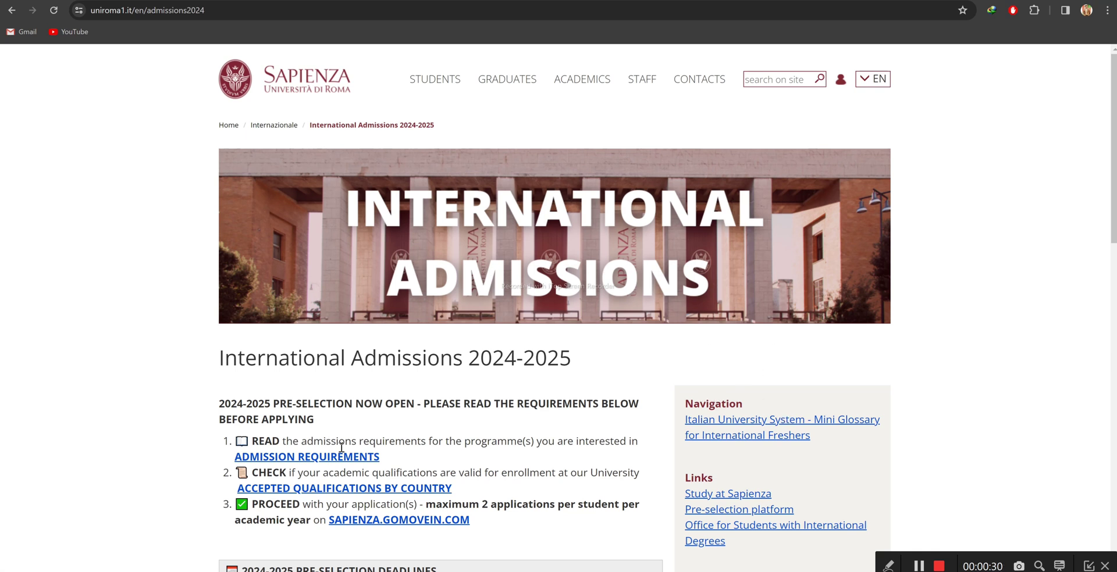
Expand the Application Process section on the International Admissions page and open its link to complete a pre-selection application
scroll(342, 448, "down", 4)
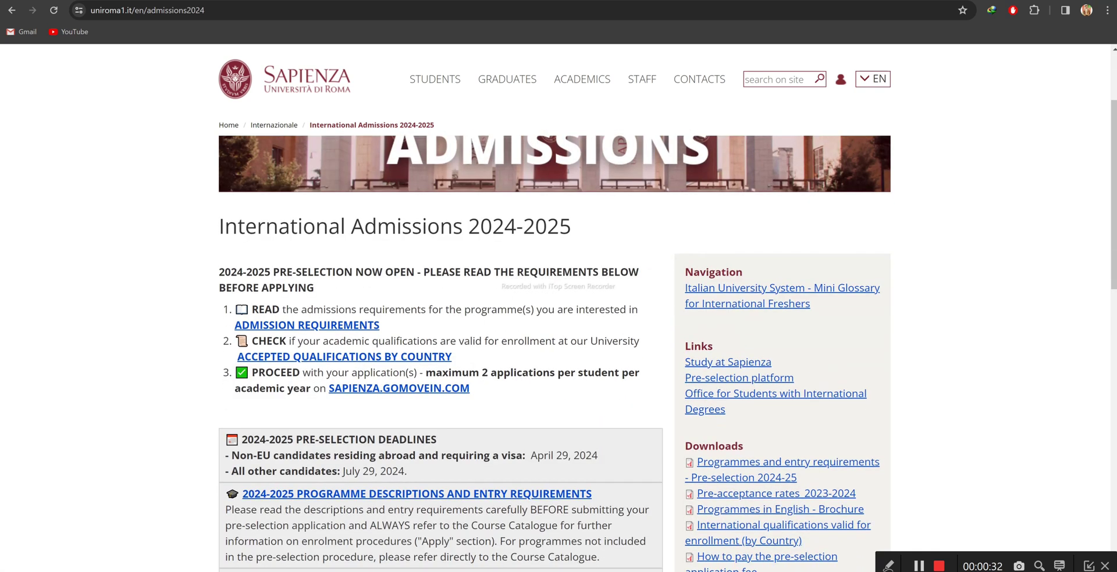
scroll(341, 448, "down", 9)
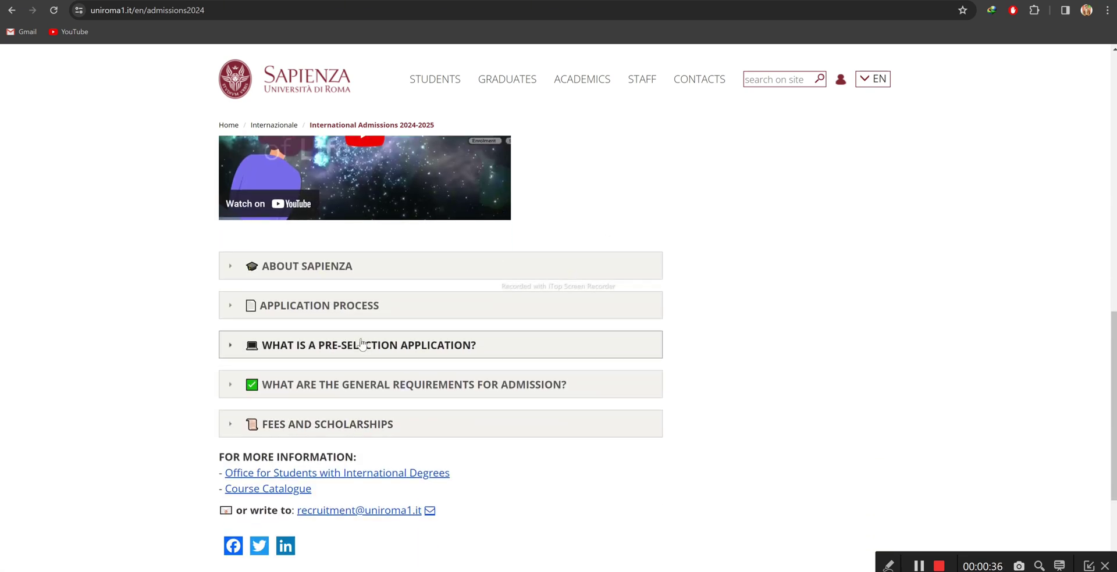
left_click(343, 313)
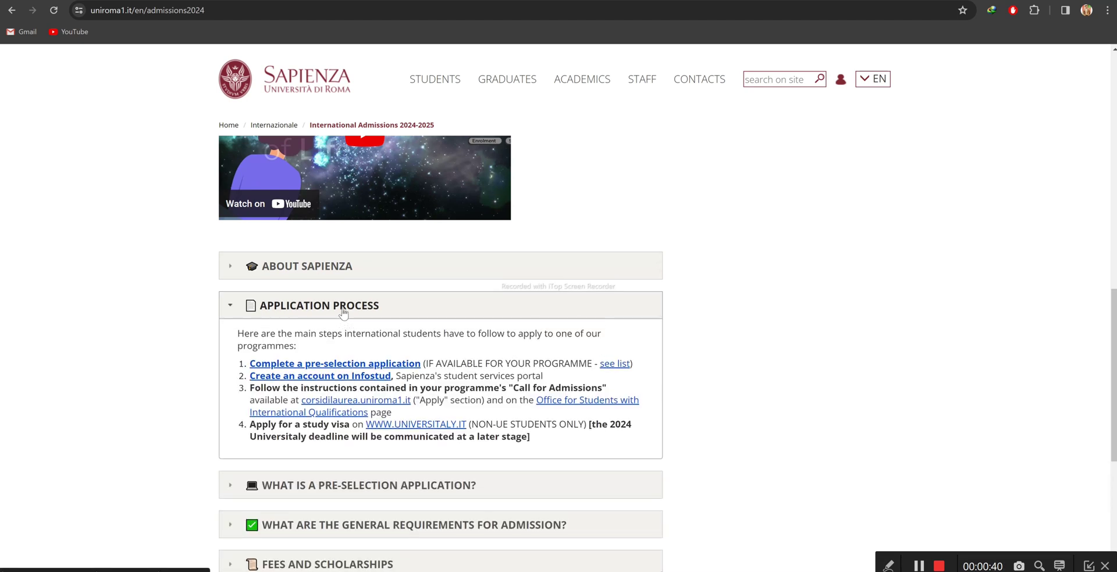
left_click(373, 366)
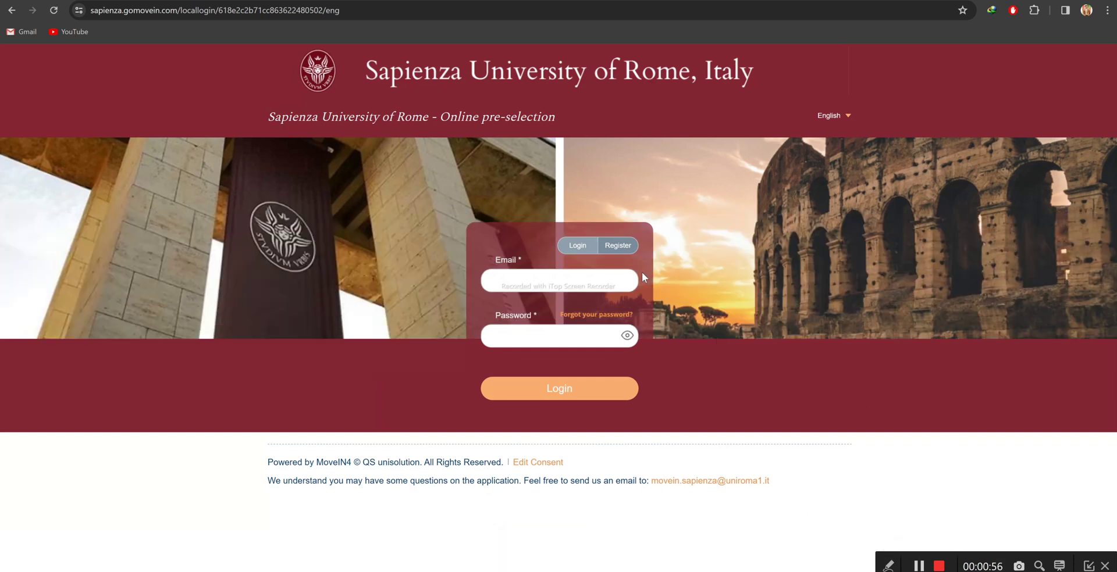
Switch to the registration form and review its required account fields, passport number field and information consent options
left_click(614, 246)
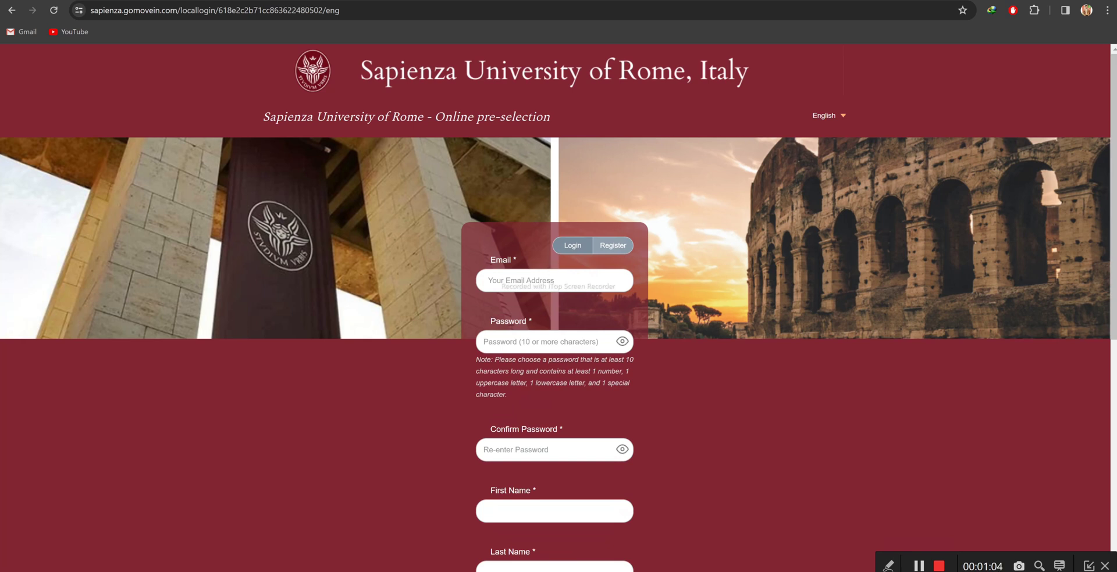
scroll(554, 280, "down", 1)
scroll(554, 280, "down", 2)
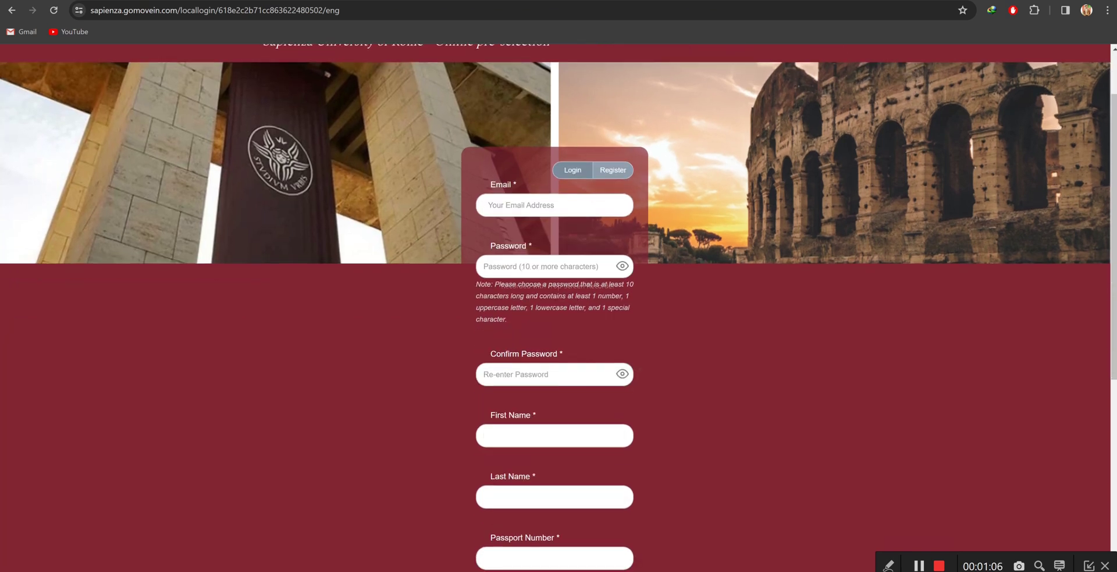
scroll(554, 281, "down", 1)
scroll(554, 280, "down", 3)
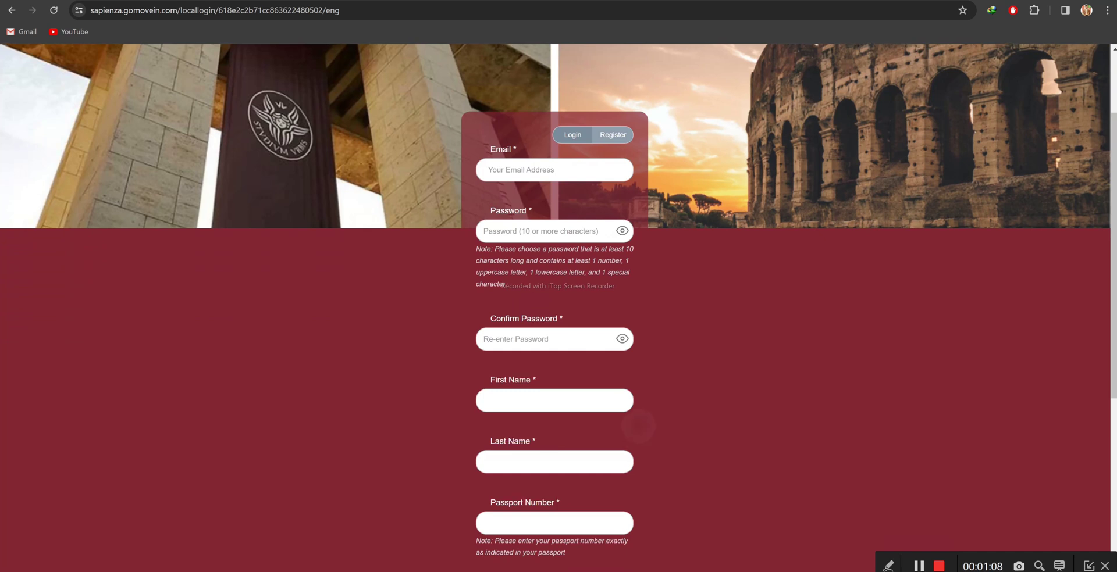
scroll(554, 280, "down", 1)
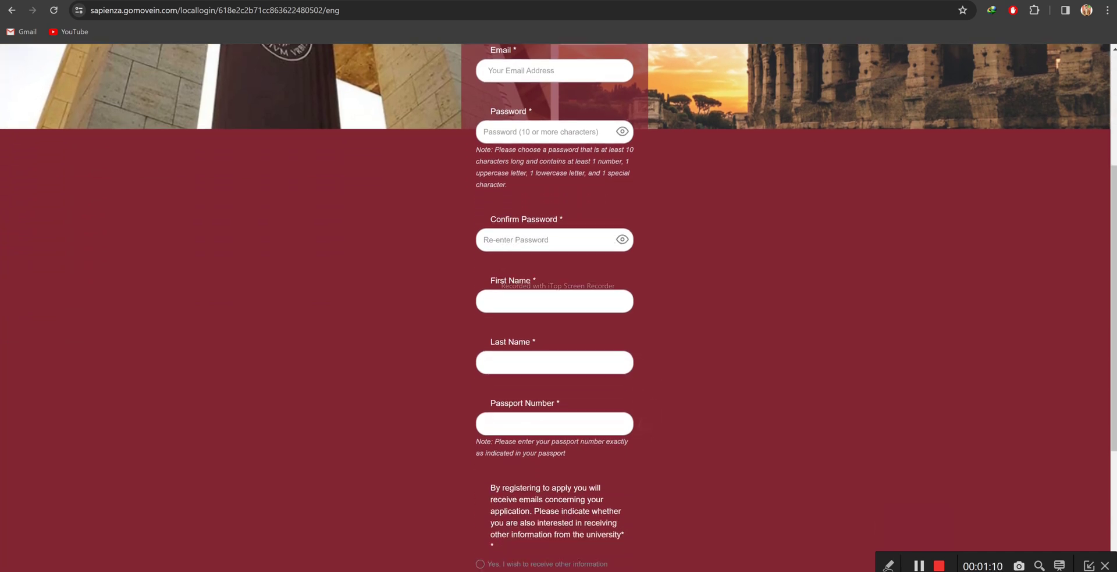
scroll(638, 382, "down", 2)
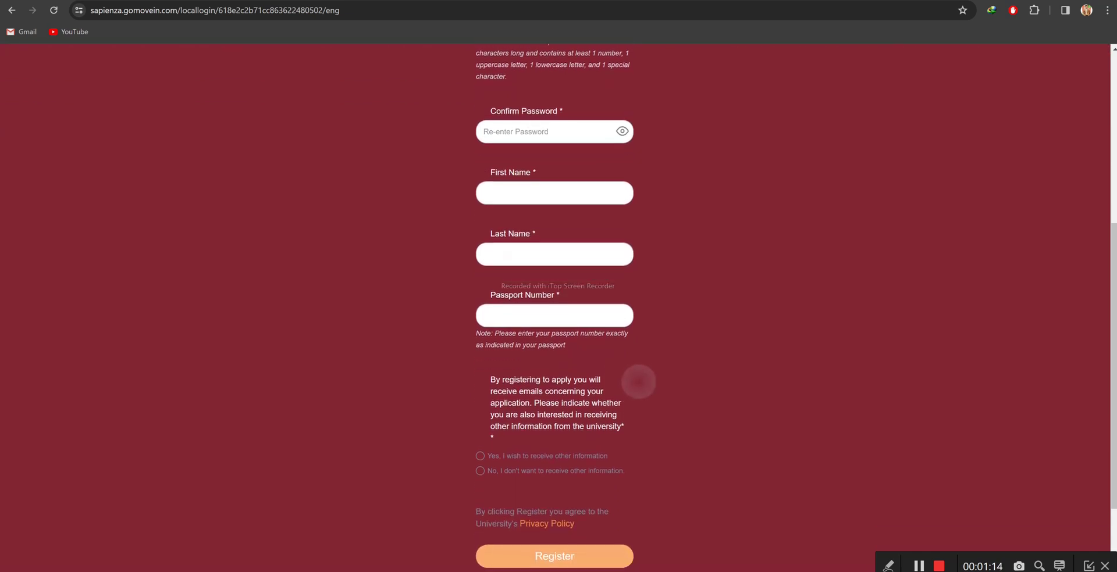
scroll(638, 382, "up", 1)
scroll(638, 381, "down", 1)
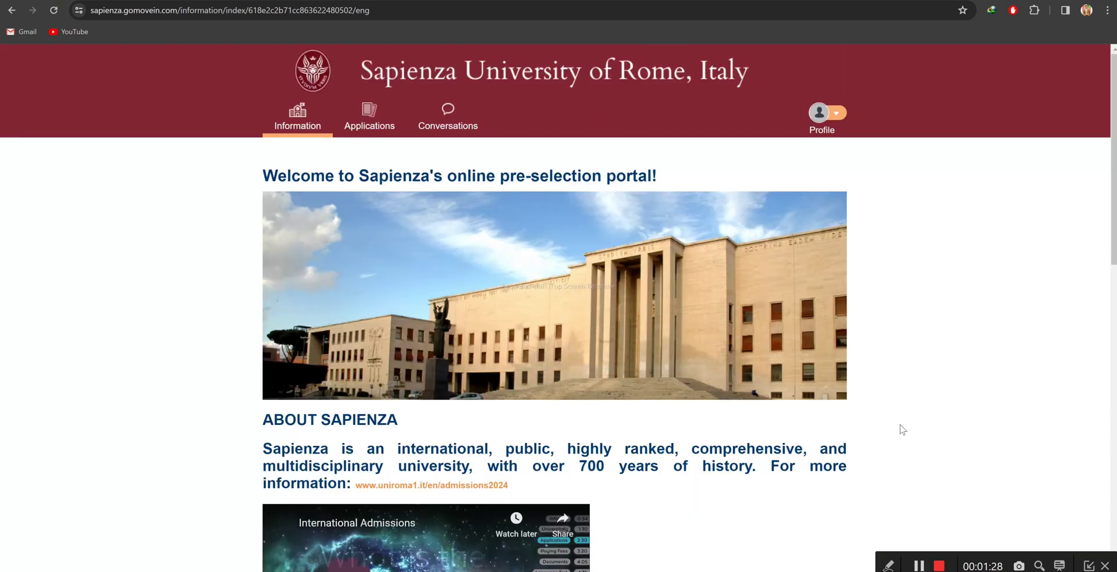
Look through the portal's welcome information, start the 2024 application for the 1st choice and go to its Program Choice section
scroll(899, 429, "down", 5)
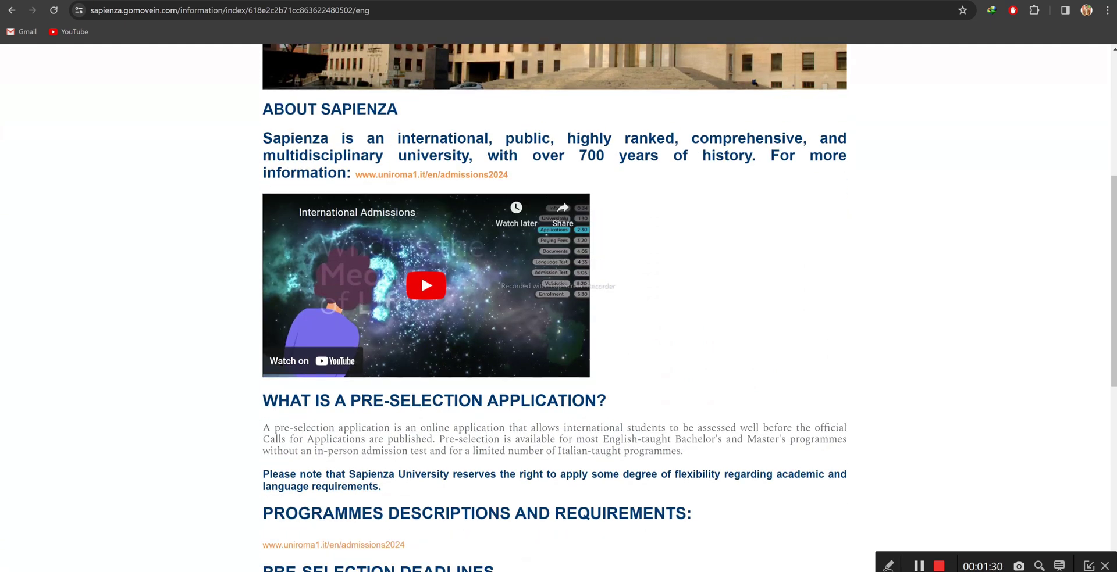
scroll(497, 503, "down", 8)
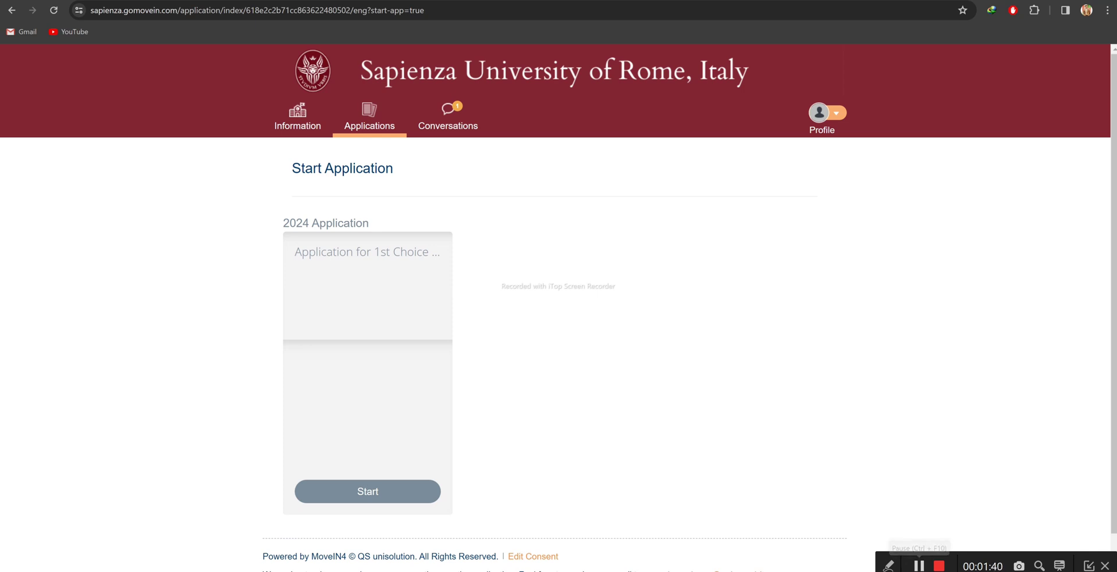
left_click(369, 493)
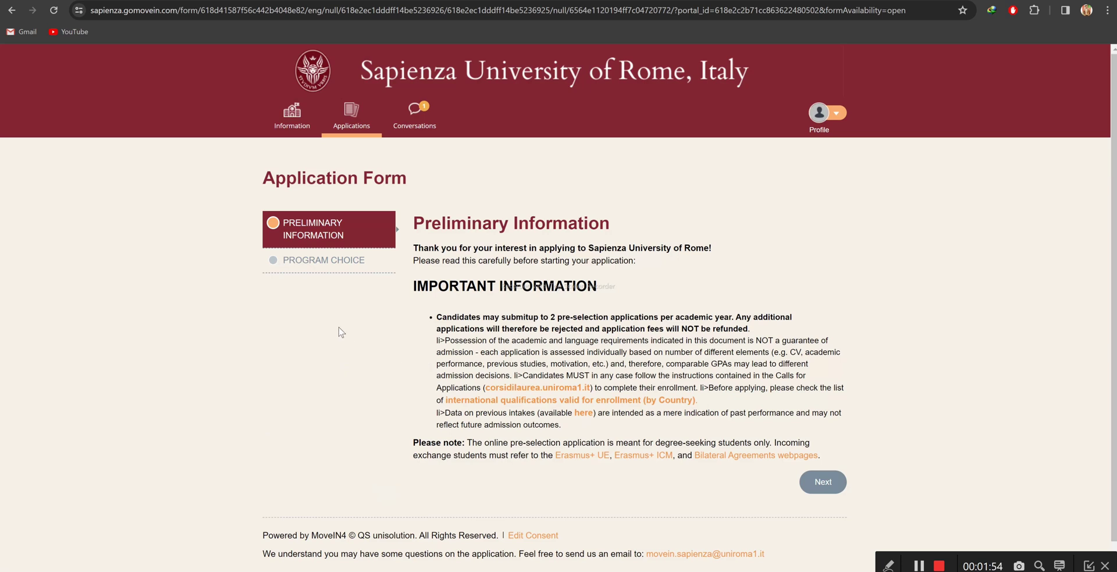
left_click(274, 262)
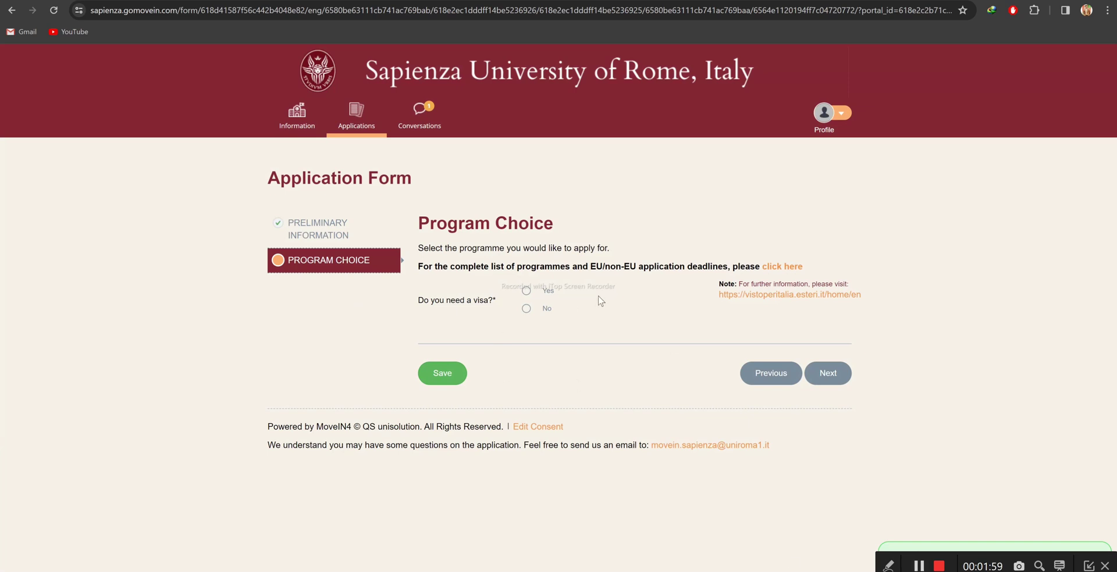
Answer Yes to needing a visa and choose the Master's program Artificial Intelligence and Robotics
left_click(527, 294)
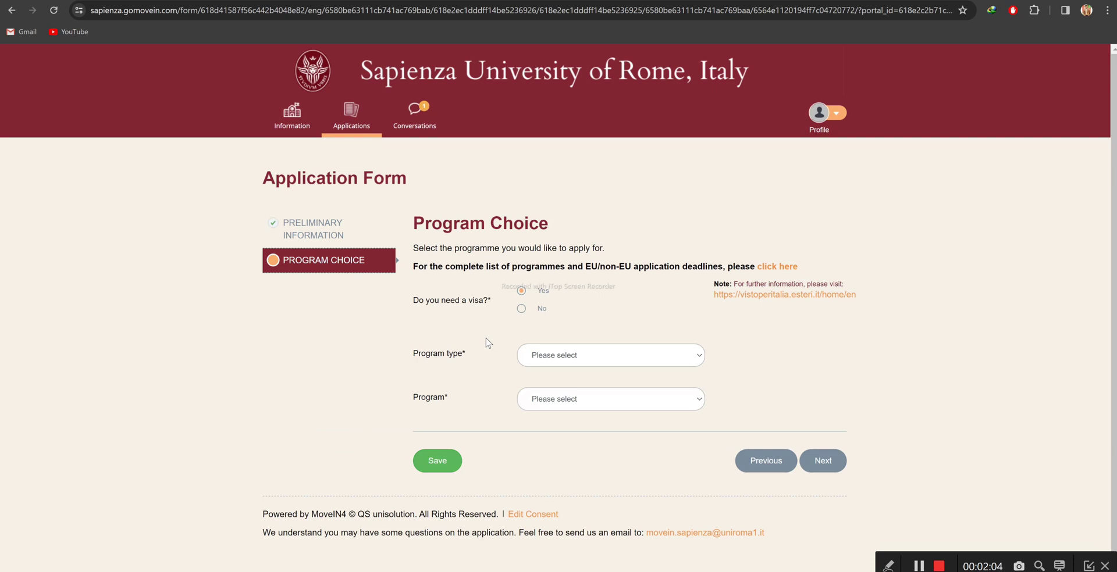
left_click(610, 356)
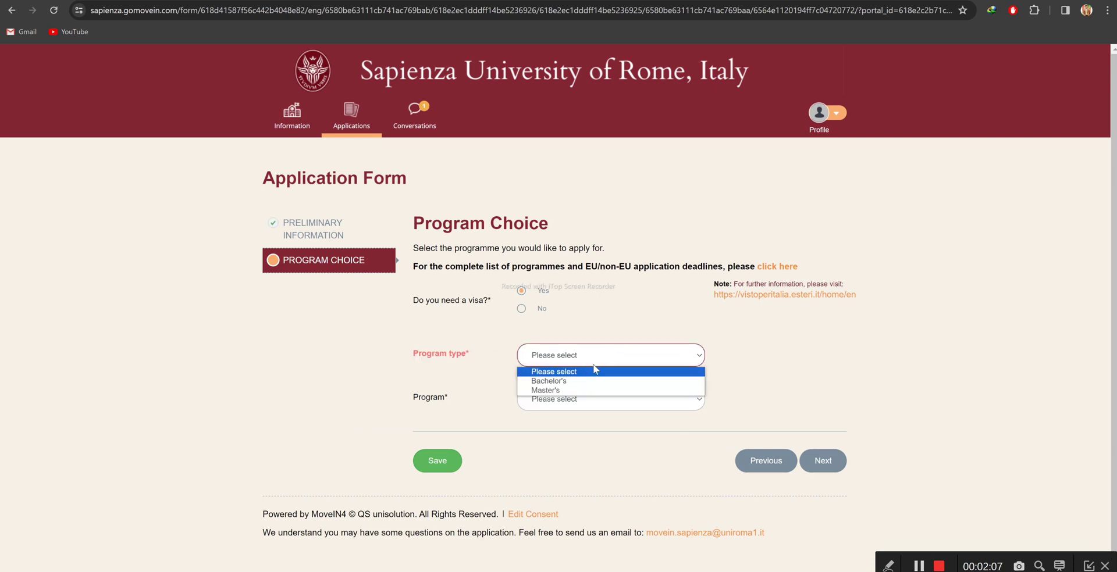
left_click(573, 391)
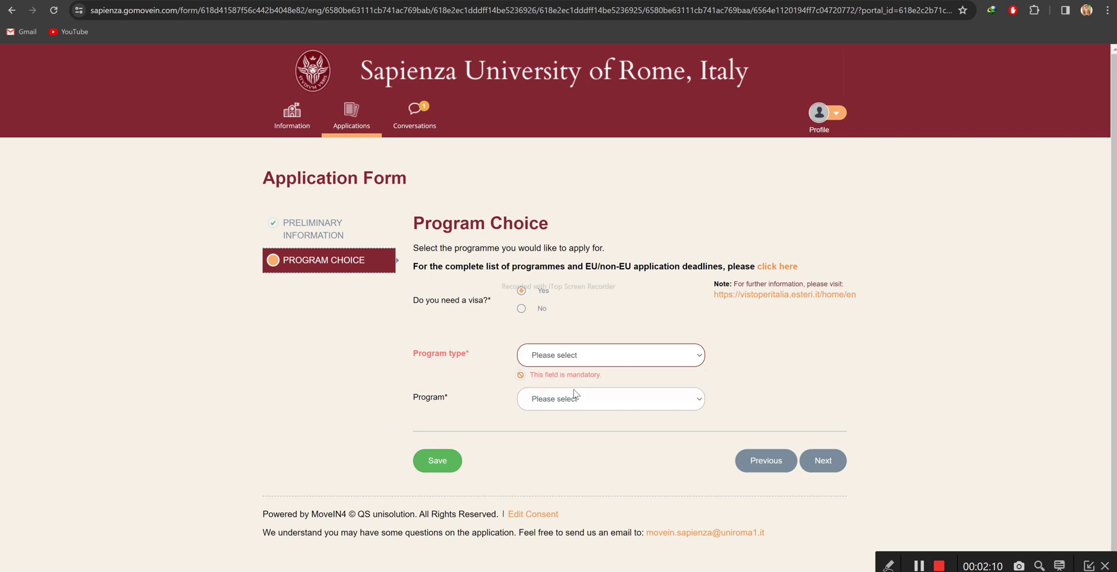
left_click(575, 404)
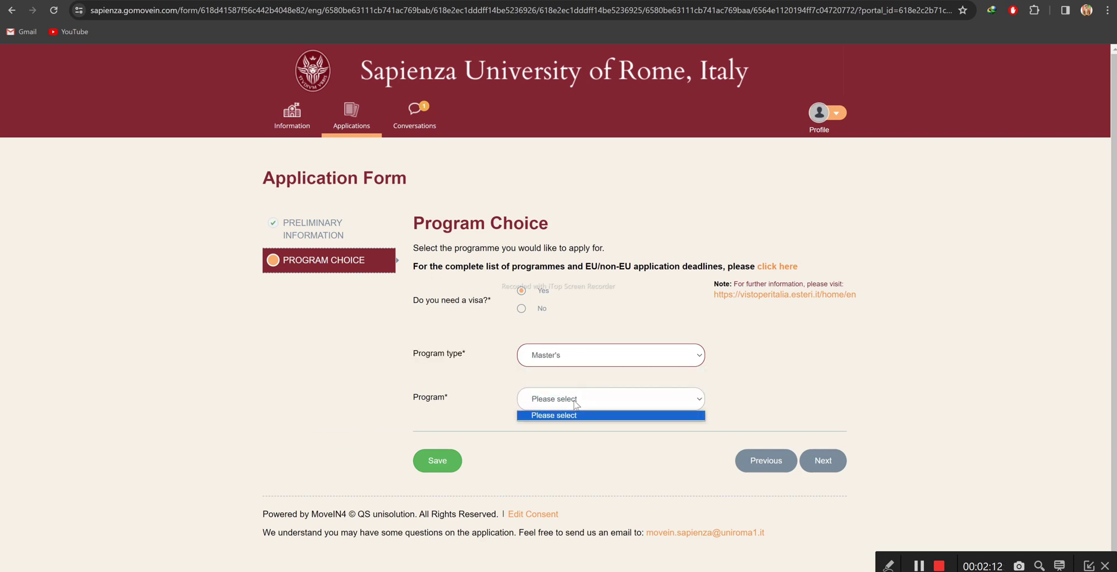
left_click(673, 405)
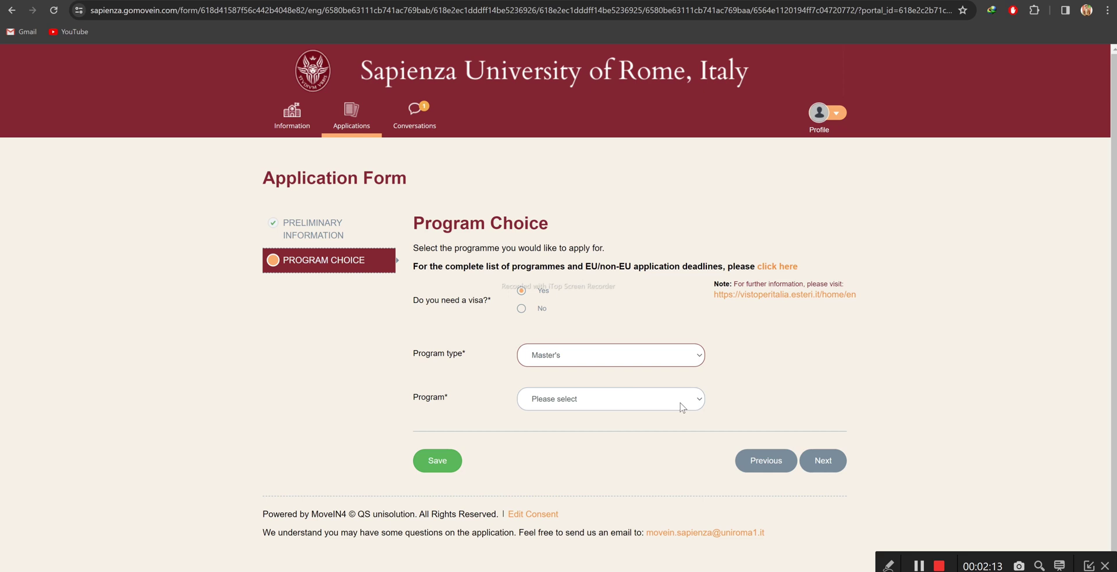
left_click(682, 406)
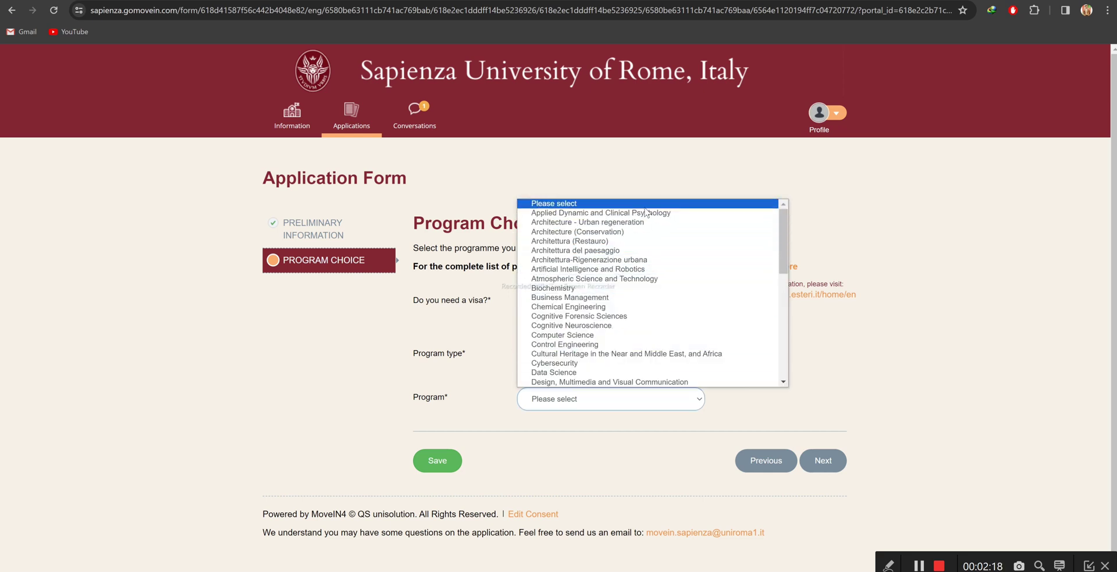
left_click(644, 269)
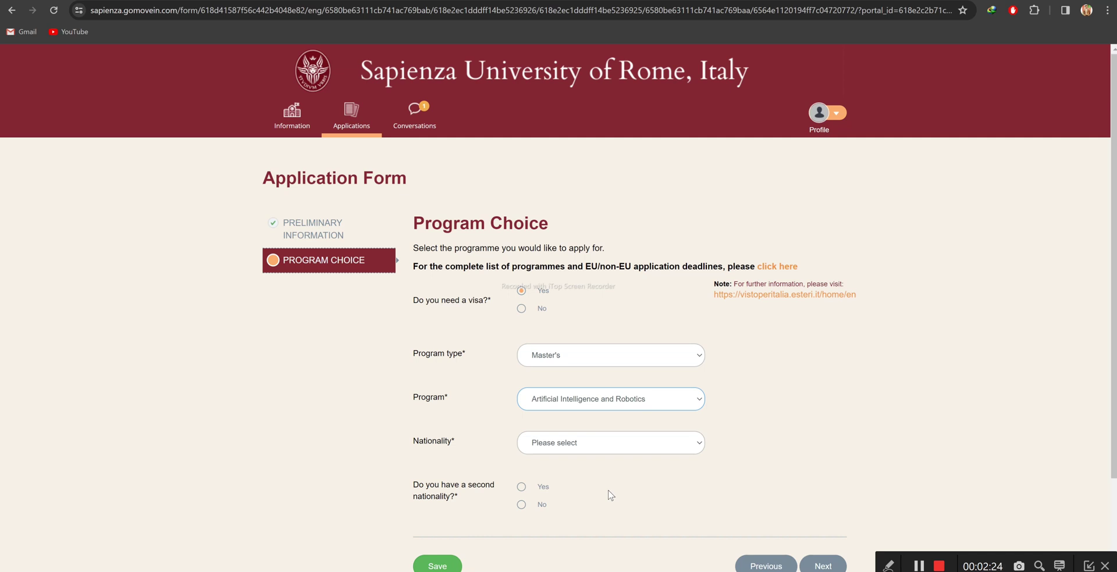
Set the nationality to Pakistan, answer No to a second nationality and set the current country of residence to Pakistan
left_click(621, 452)
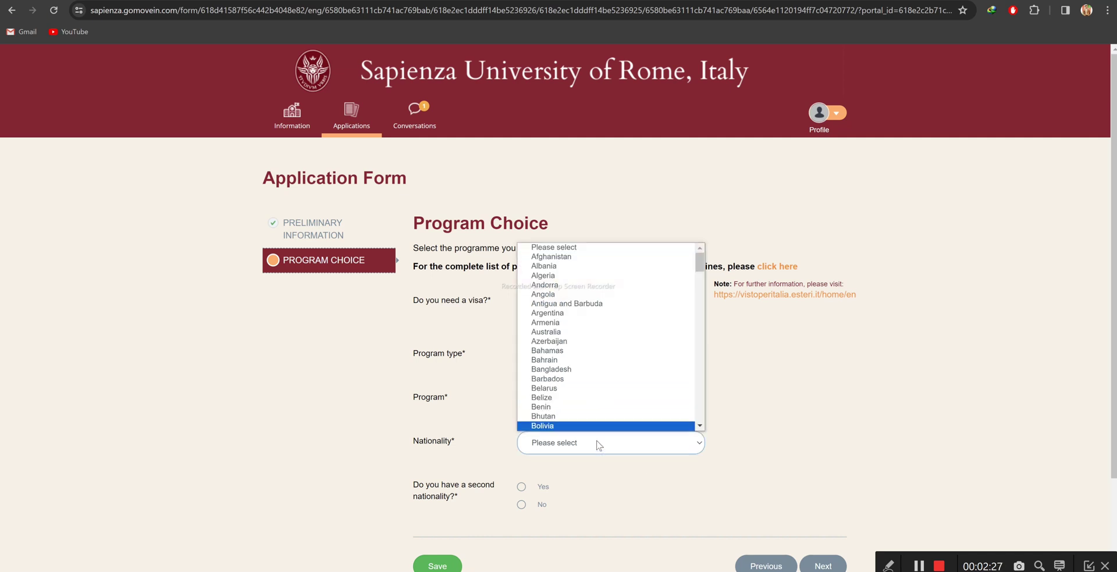
key("p")
key("Return")
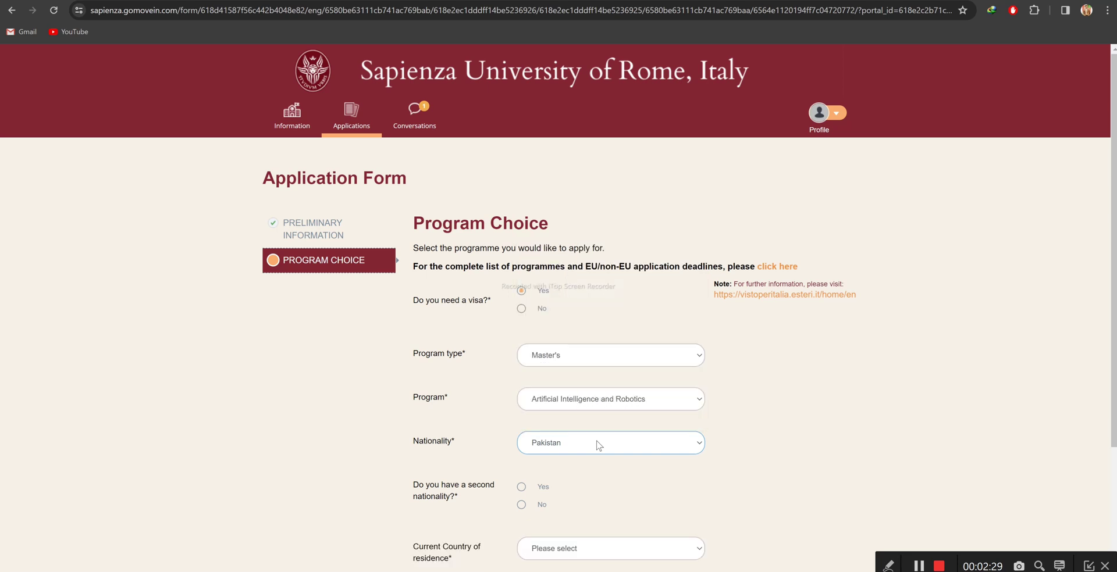
scroll(558, 309, "down", 3)
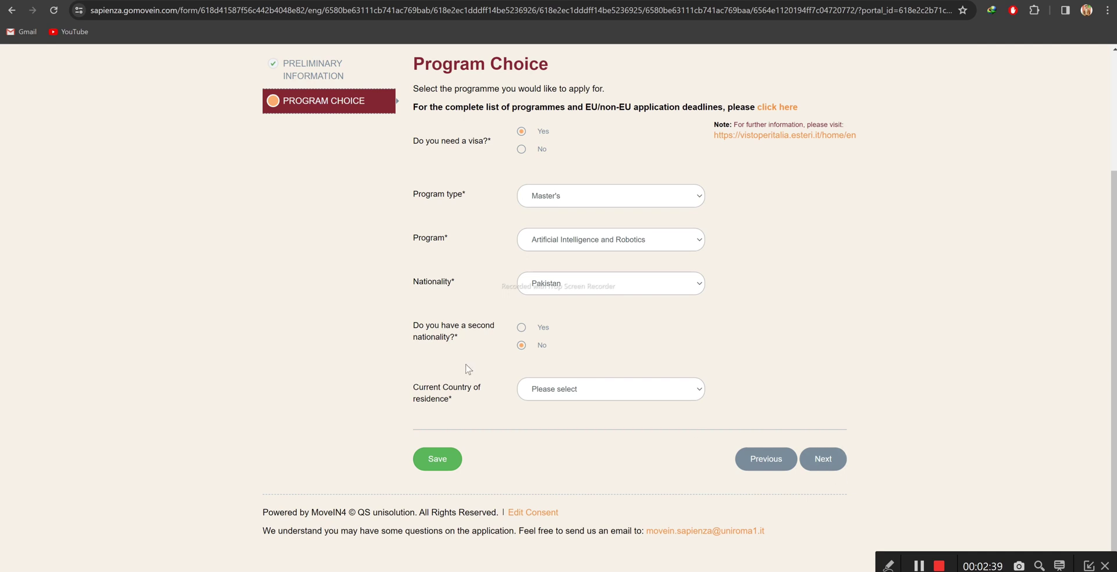
left_click(596, 393)
key("p")
key("Return")
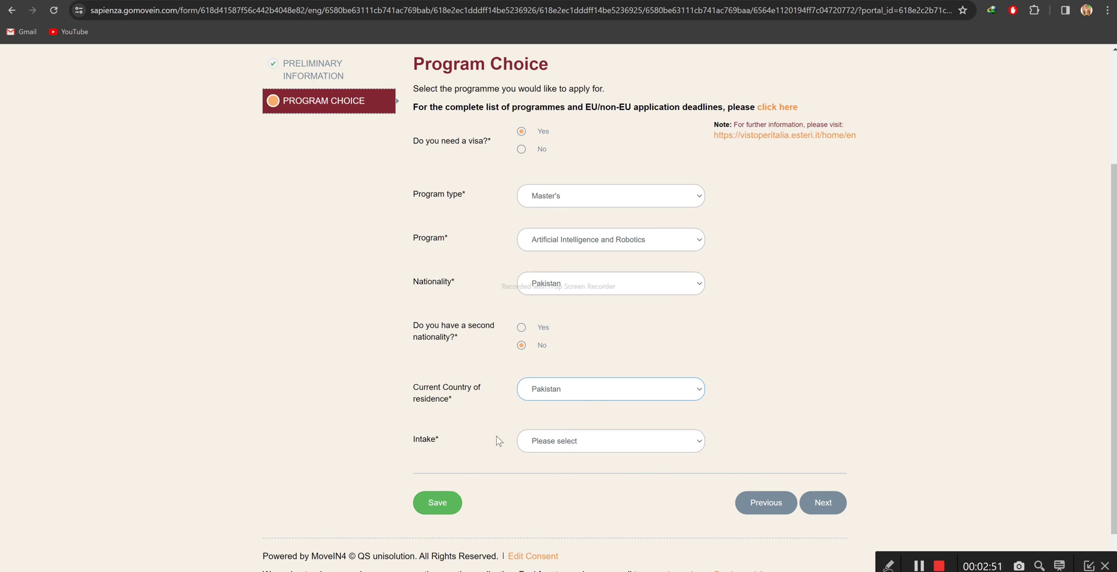
Choose the 2024 VISA intake, save the program choice and continue to the Personal Details section
left_click(608, 450)
left_click(605, 457)
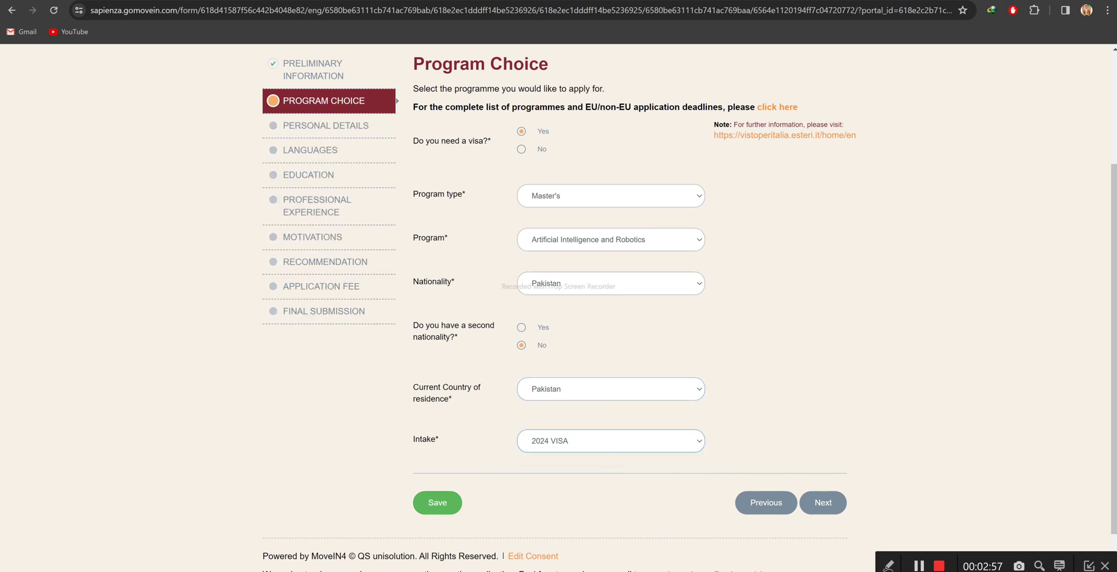
left_click(436, 506)
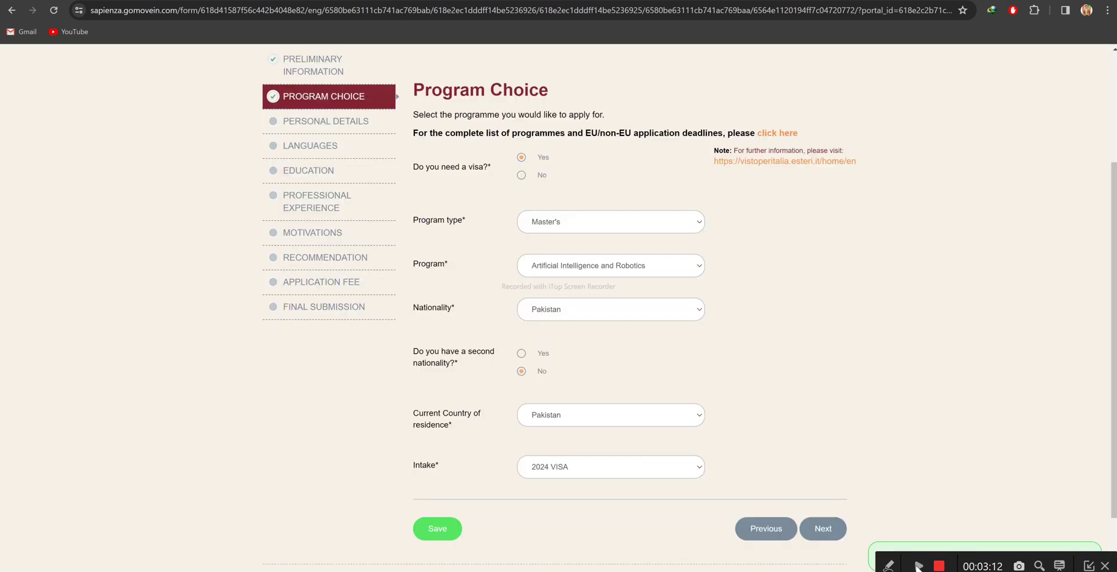
left_click(813, 530)
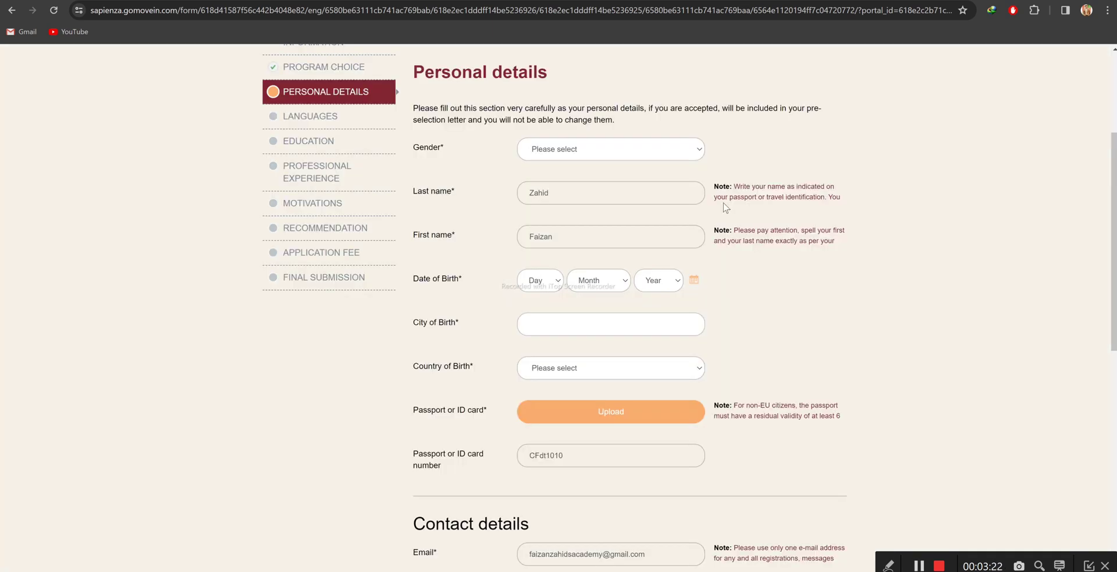
Check the gender options and look over the birth and passport fields in the personal details
left_click(589, 149)
left_click(590, 168)
scroll(524, 128, "down", 3)
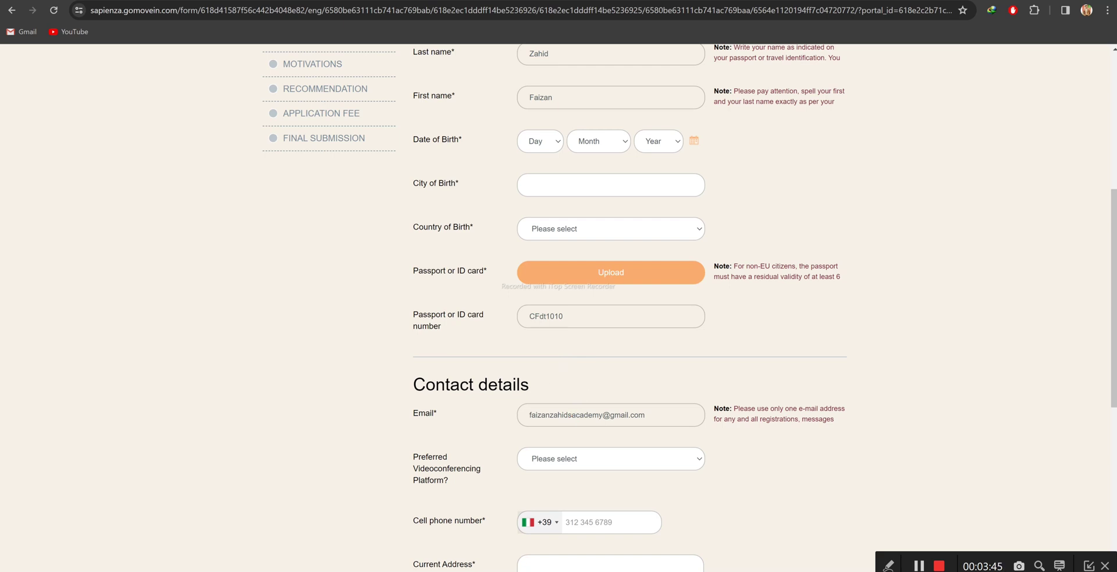
Set the preferred videoconferencing platform in the contact details to Google Meet
scroll(581, 308, "down", 4)
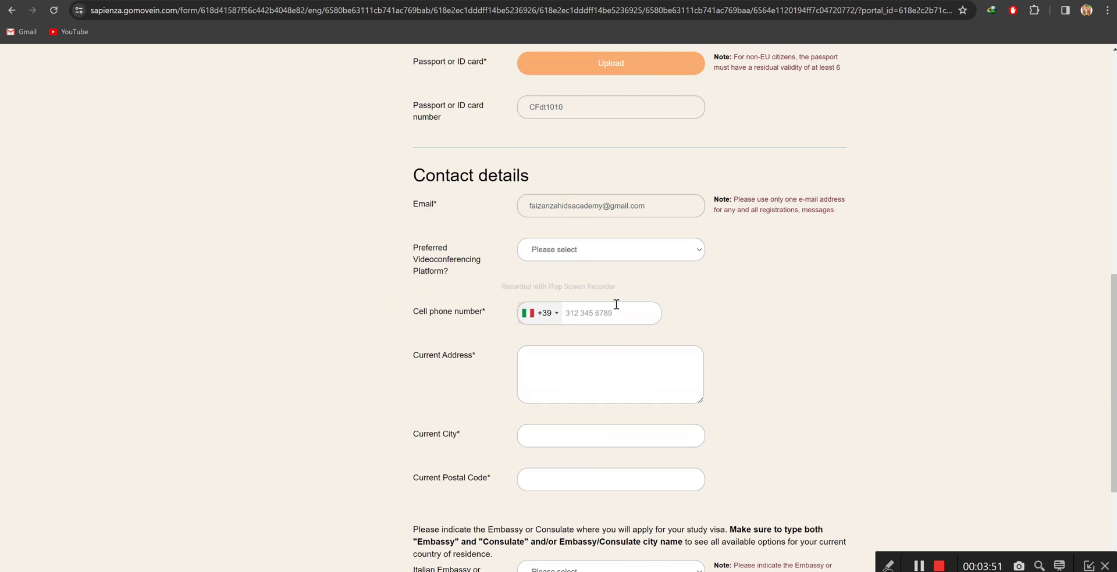
left_click(592, 260)
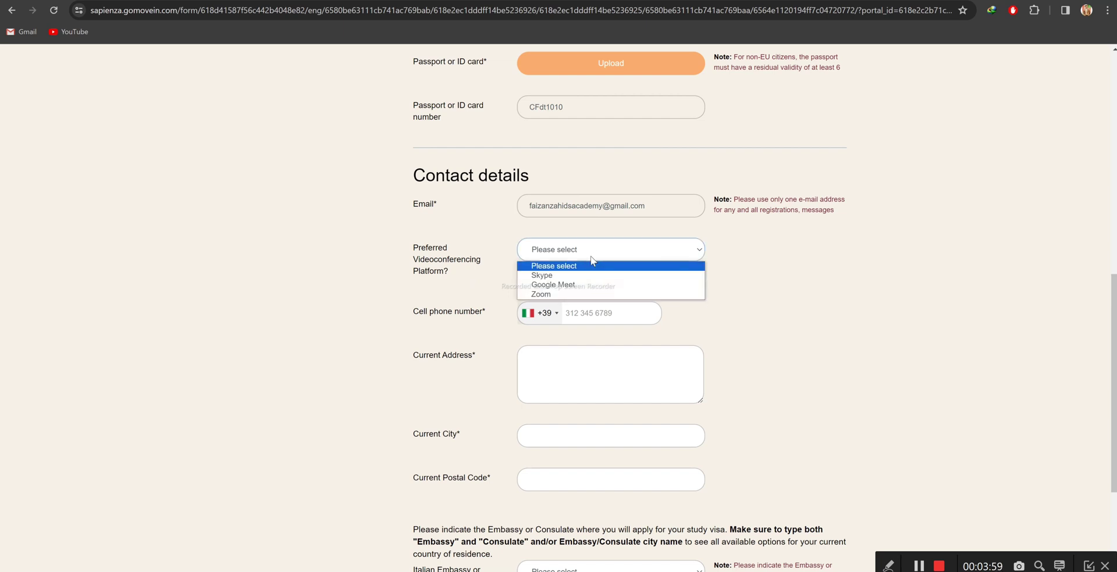
key("Down")
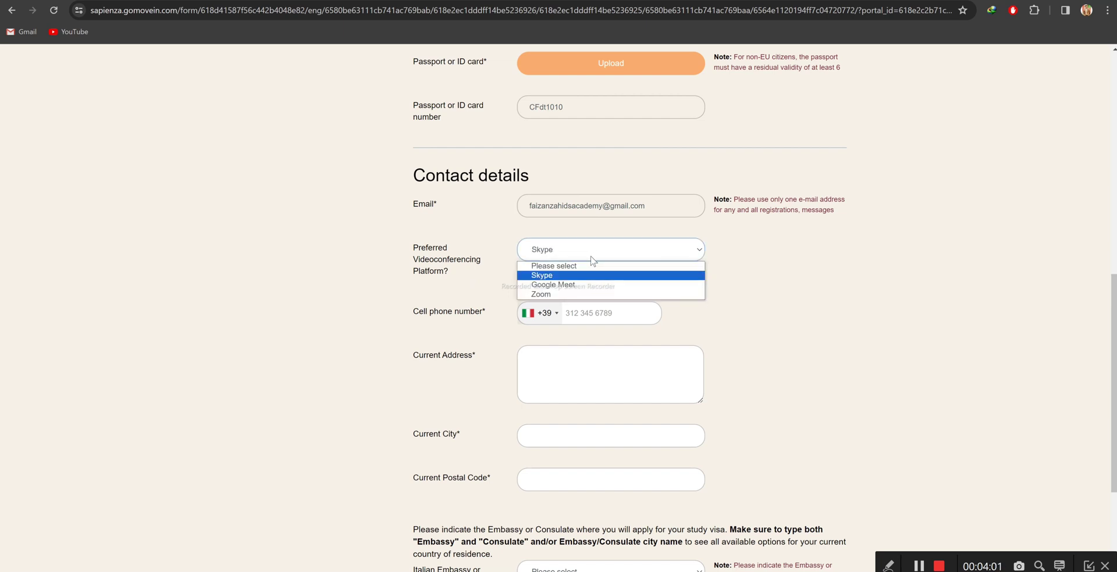
key("Down")
key("Down")
key("Up")
key("Down")
key("Up")
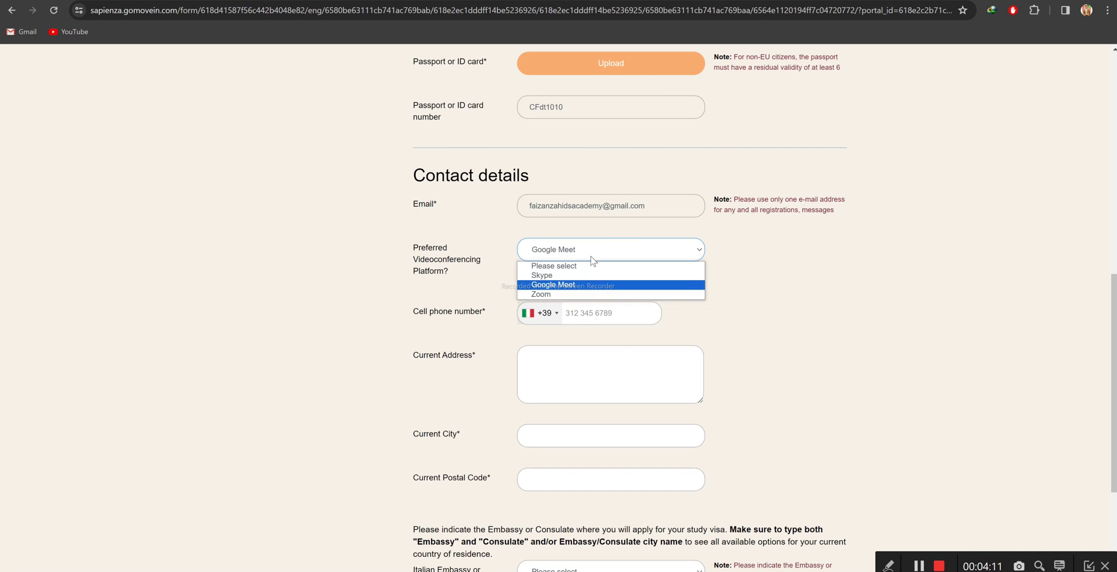
key("Return")
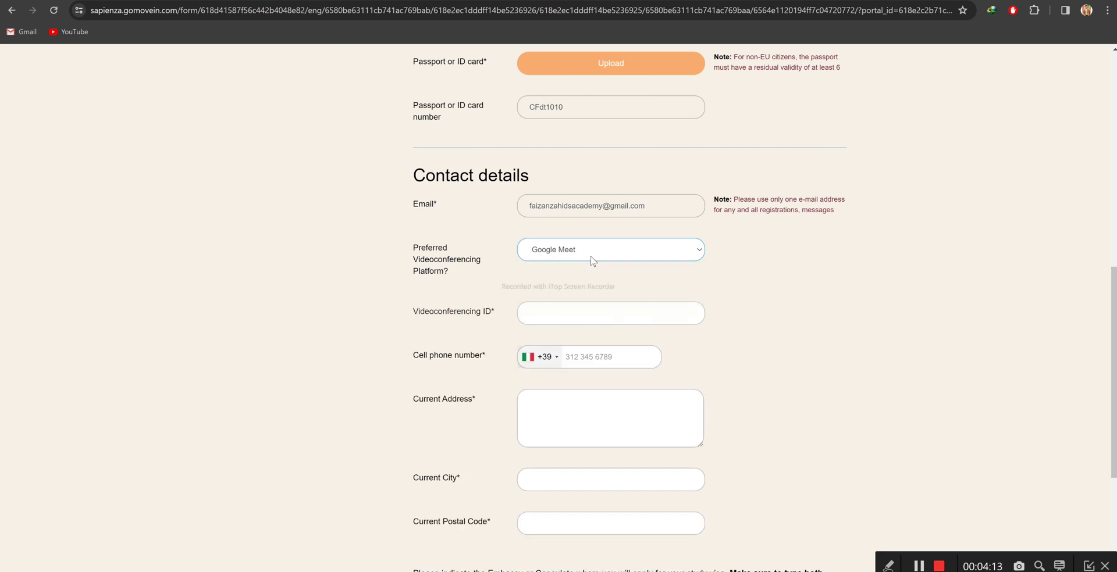
scroll(640, 308, "down", 1)
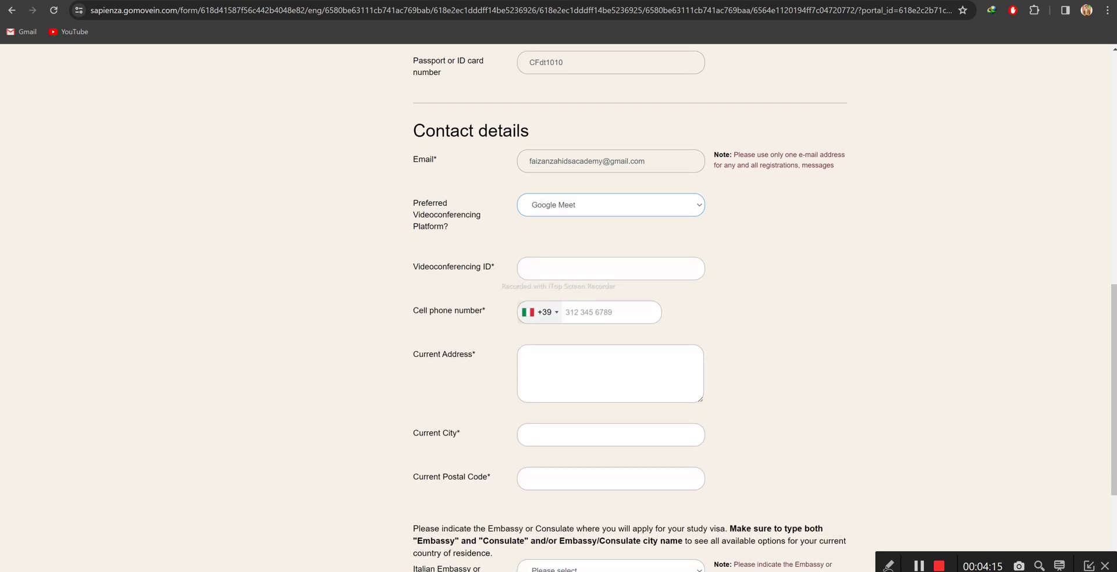
Set the country code of the cell phone number to Pakistan (+92) in the contact details
left_click(533, 266)
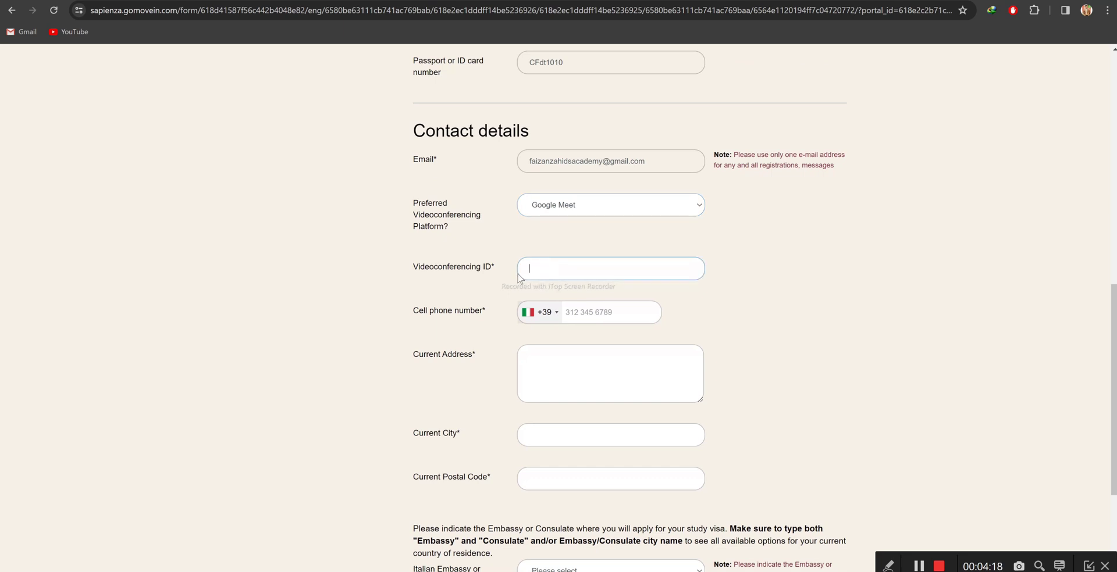
left_click(539, 315)
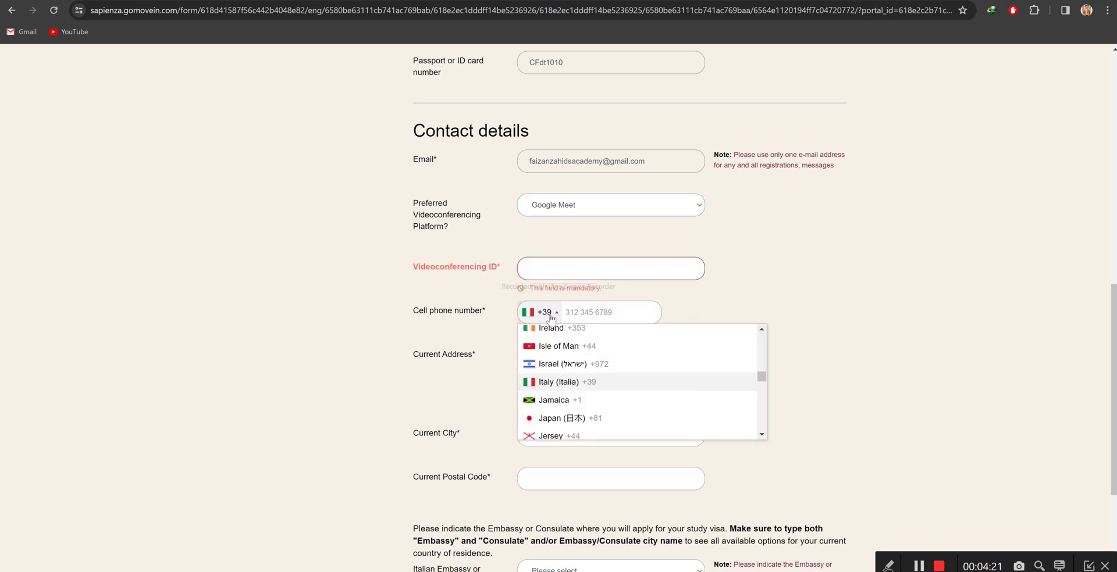
key("p")
key("Return")
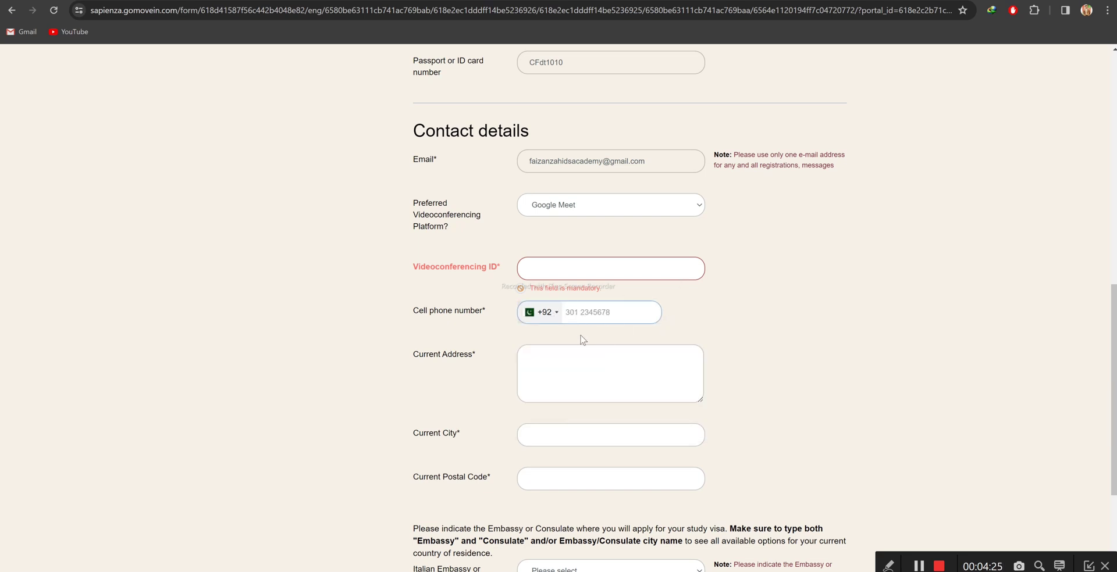
Complete the remaining contact details with CONSULATE OF ITALY in KARACHI as the embassy or consulate, save them and continue to the Languages section
left_click(549, 360)
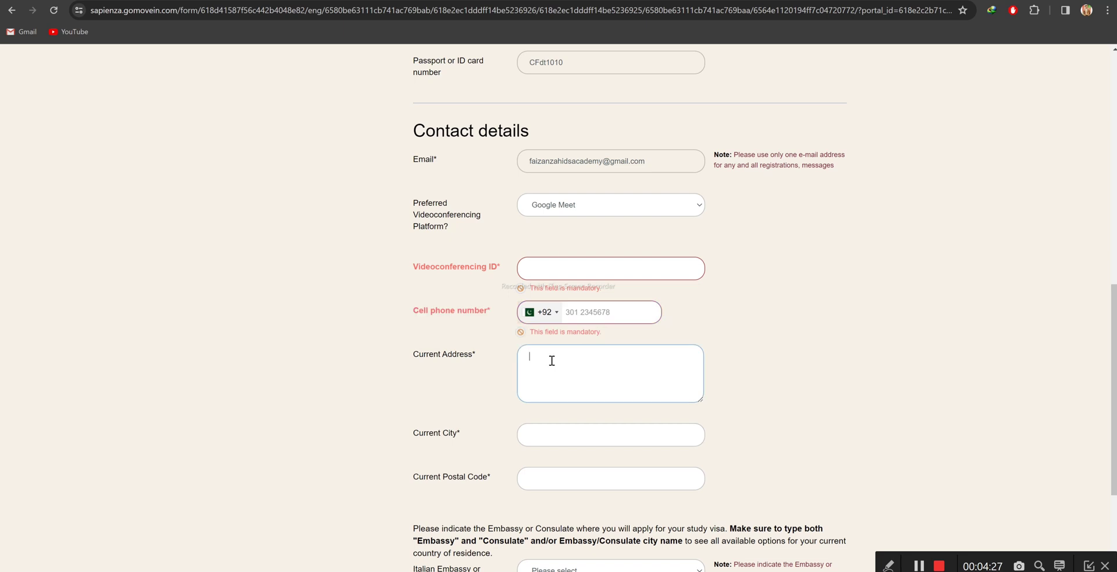
left_click(534, 436)
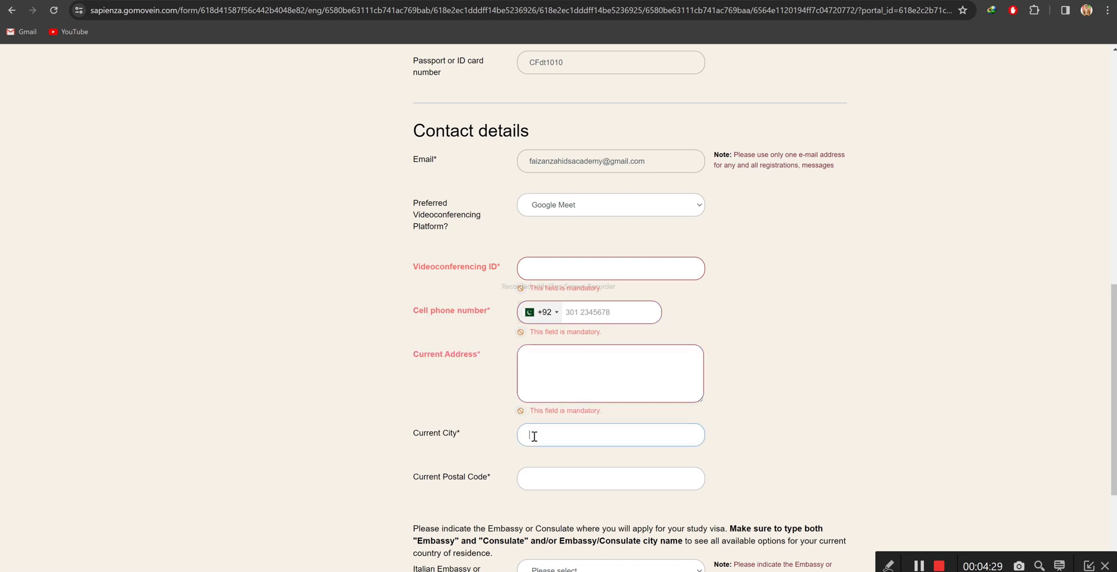
scroll(534, 436, "down", 3)
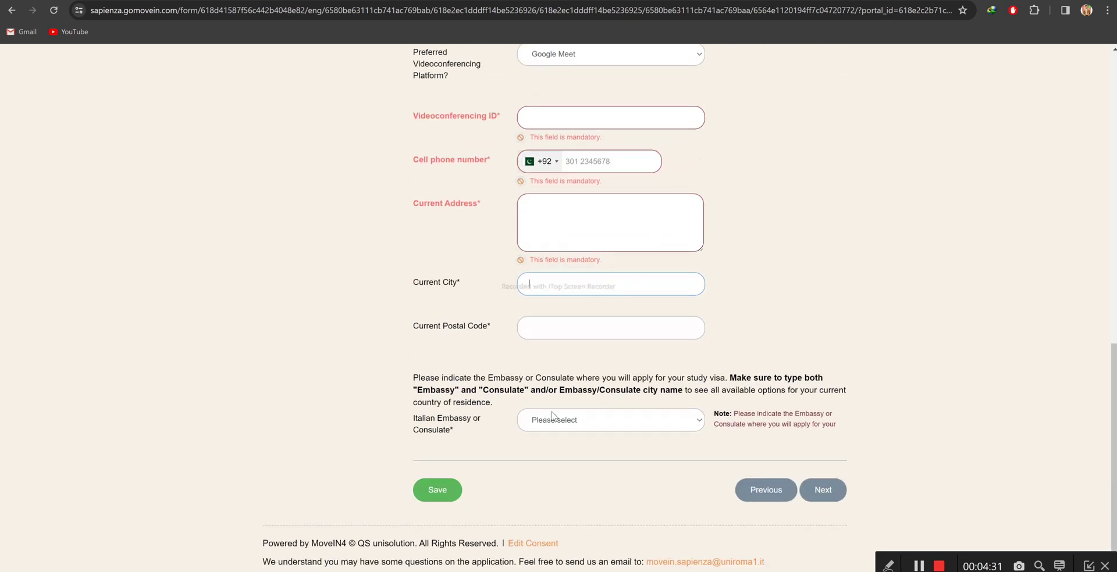
left_click(536, 336)
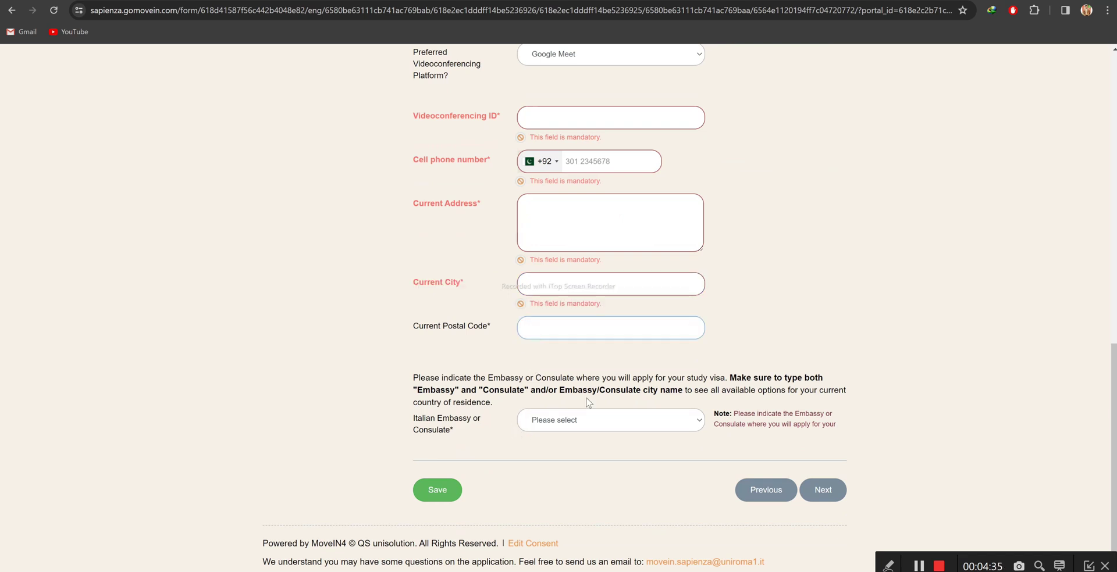
left_click(621, 428)
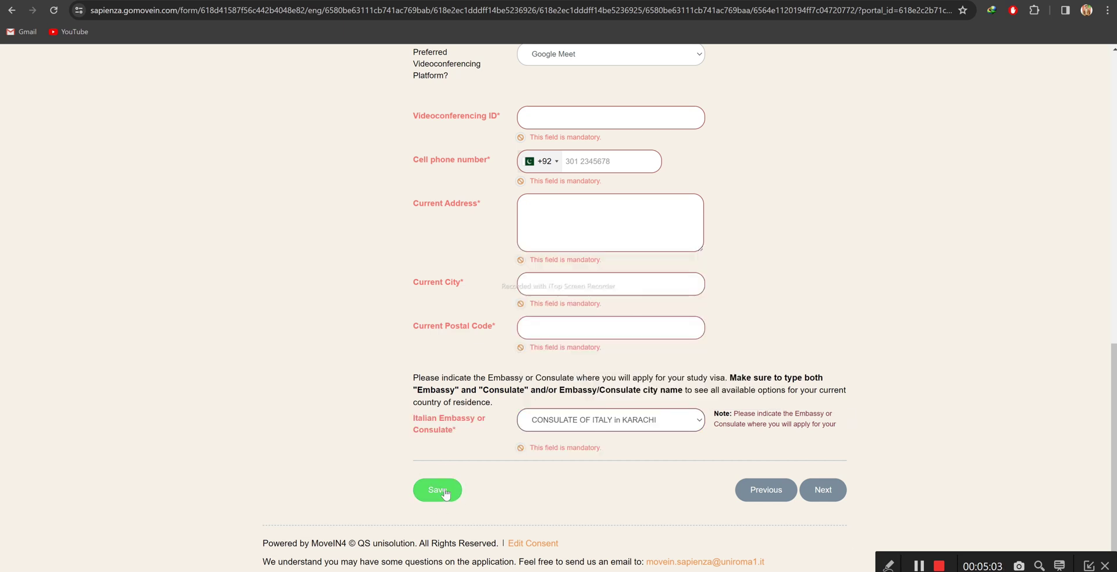
left_click(442, 492)
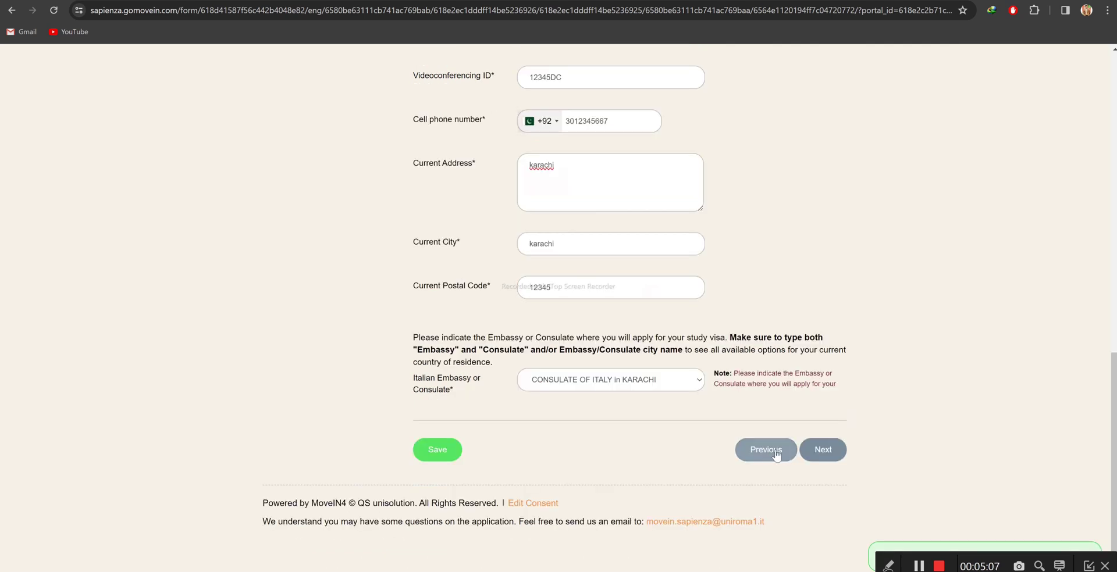
left_click(834, 456)
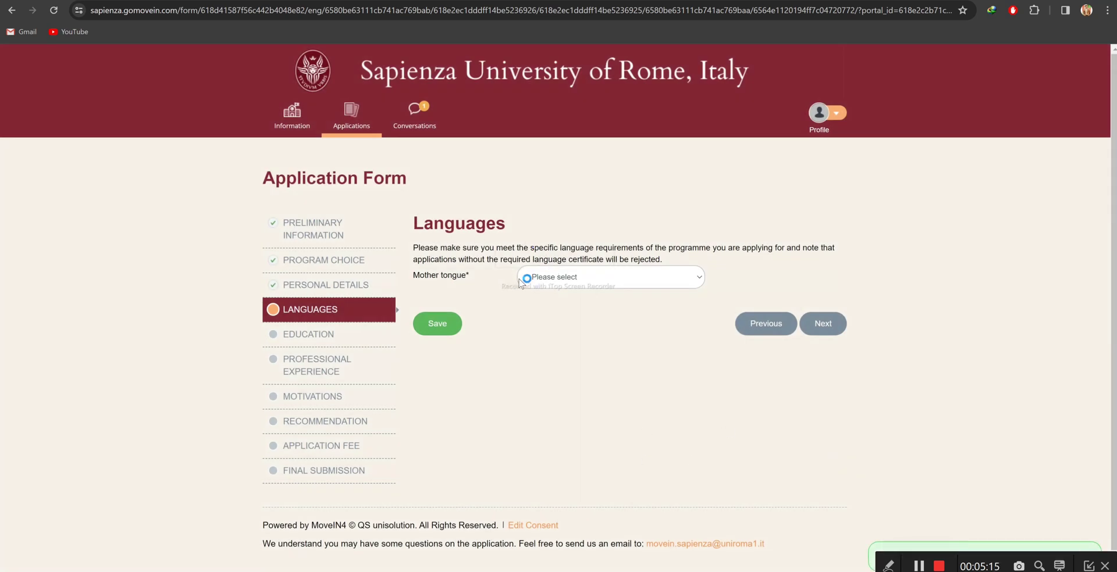
Set the mother tongue to Sindhi in the Languages section
left_click(591, 284)
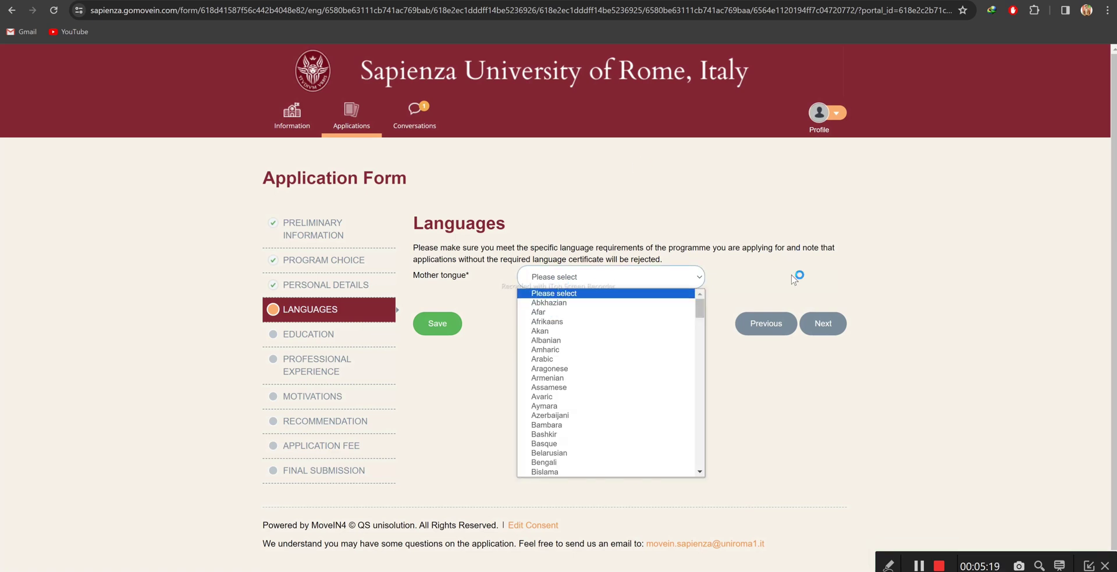
type("sin")
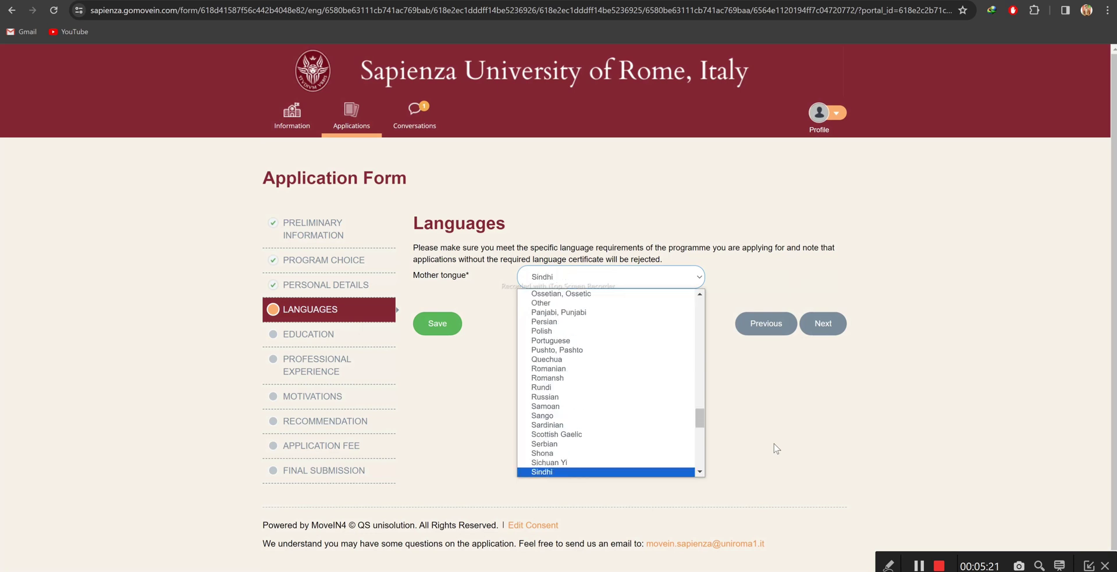
key("Return")
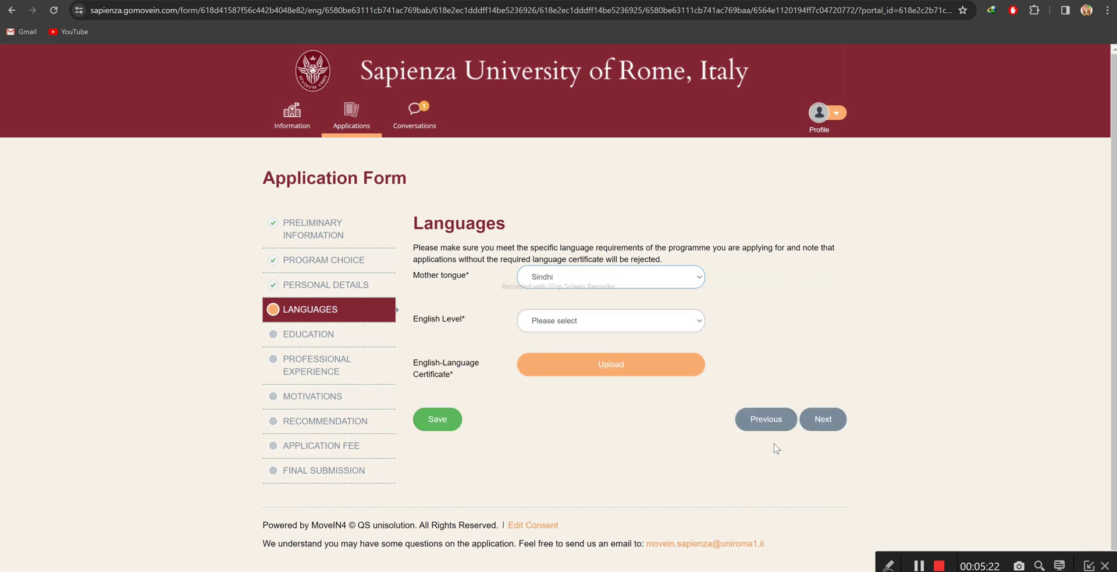
Set the English level to Advanced (C1/C2), save the Languages section and continue to Education
left_click(677, 327)
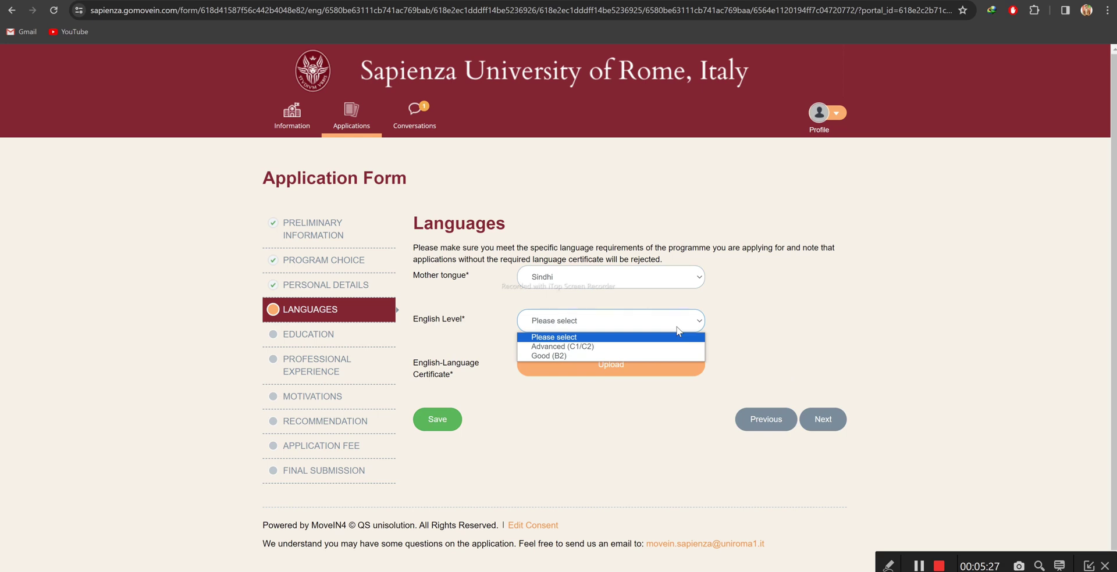
key("Down")
key("Return")
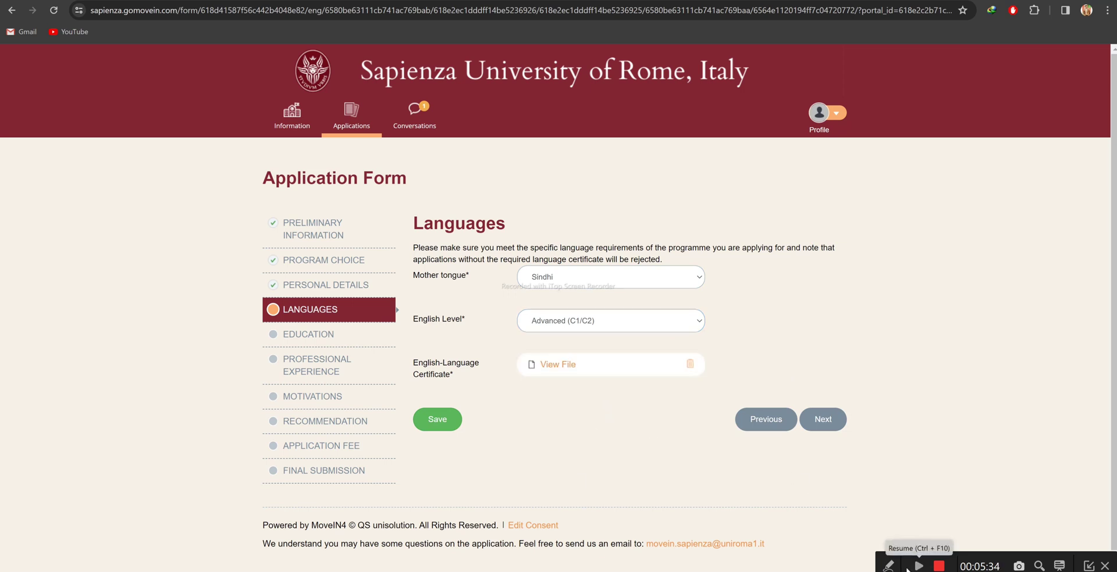
left_click(428, 425)
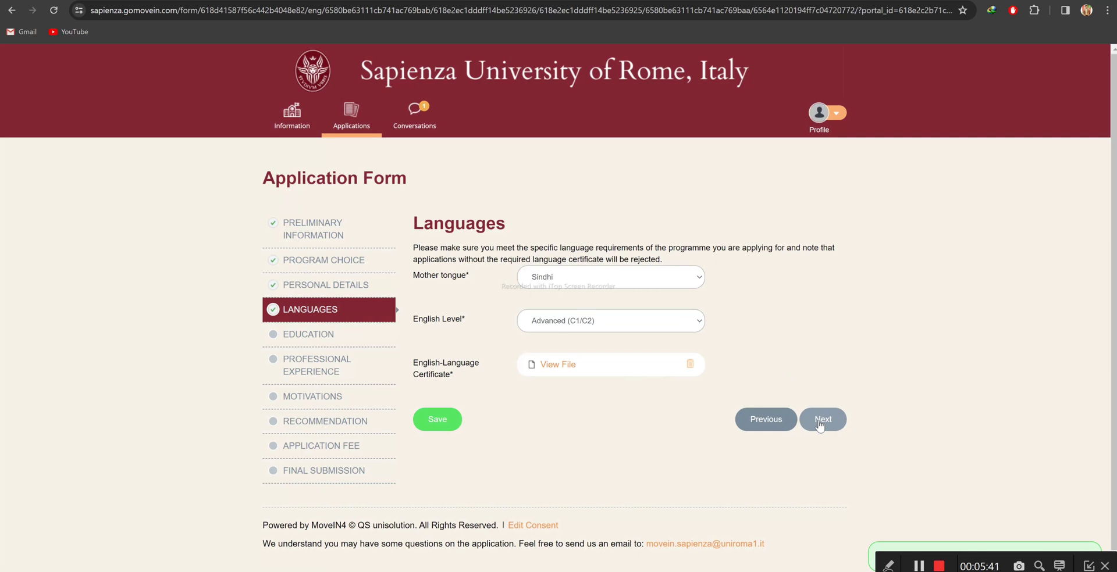
left_click(821, 419)
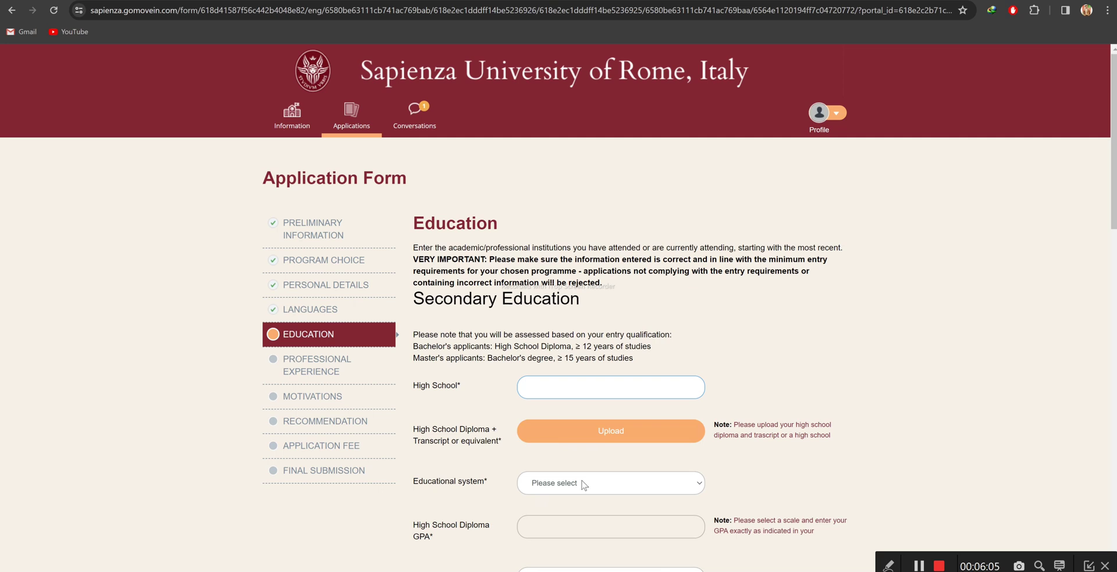
Set the educational system under Secondary Education to Non-Italian diploma
scroll(605, 384, "down", 3)
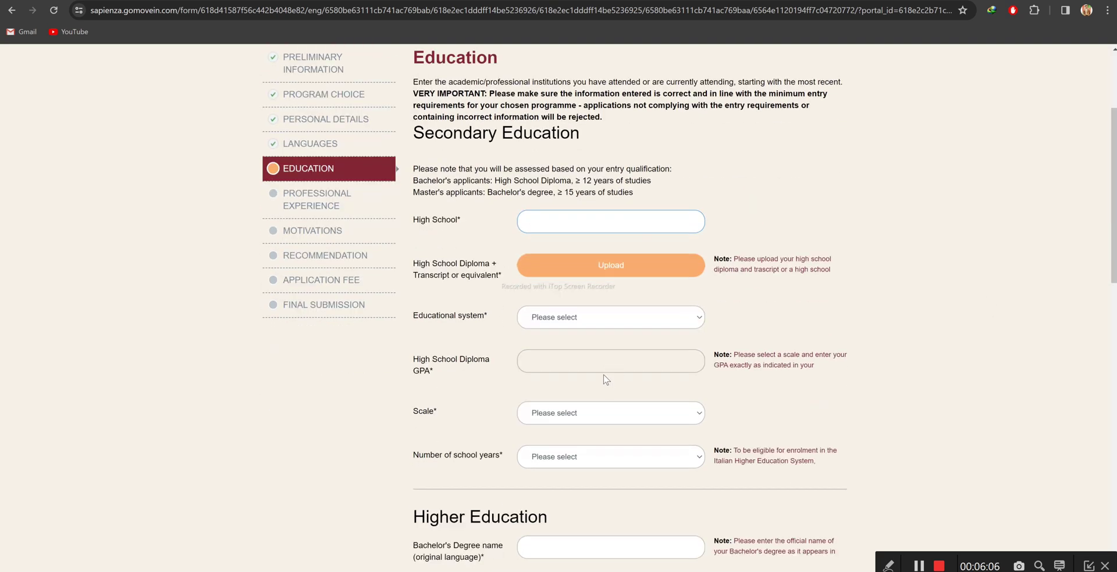
left_click(605, 318)
key("Down")
key("Down")
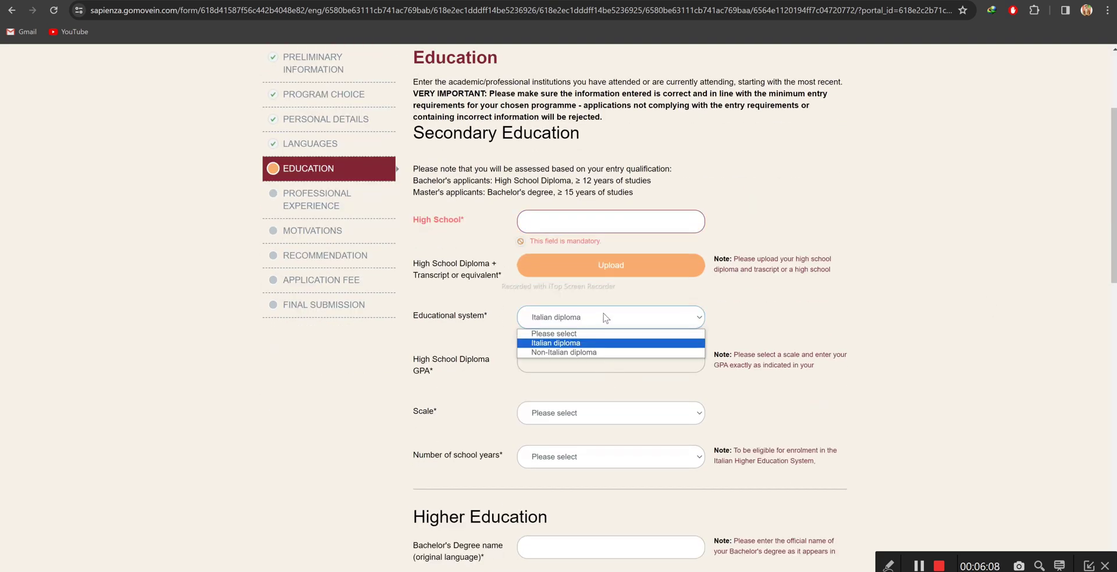
key("Return")
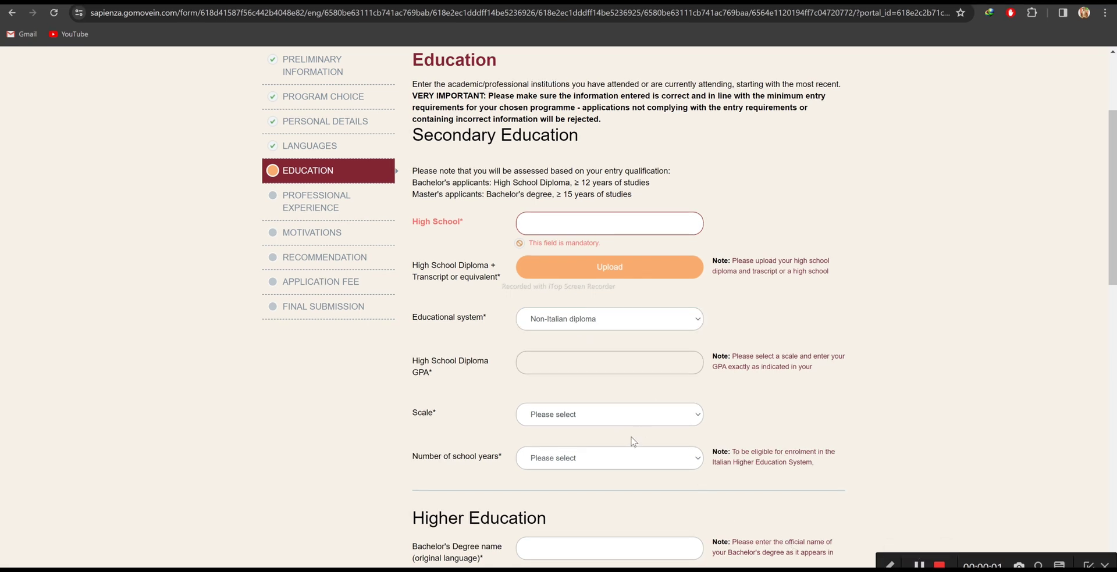
Set the grading scale for the high school diploma to 100
left_click(627, 416)
key("Down")
key("Down")
key("Down")
key("Down")
key("Down")
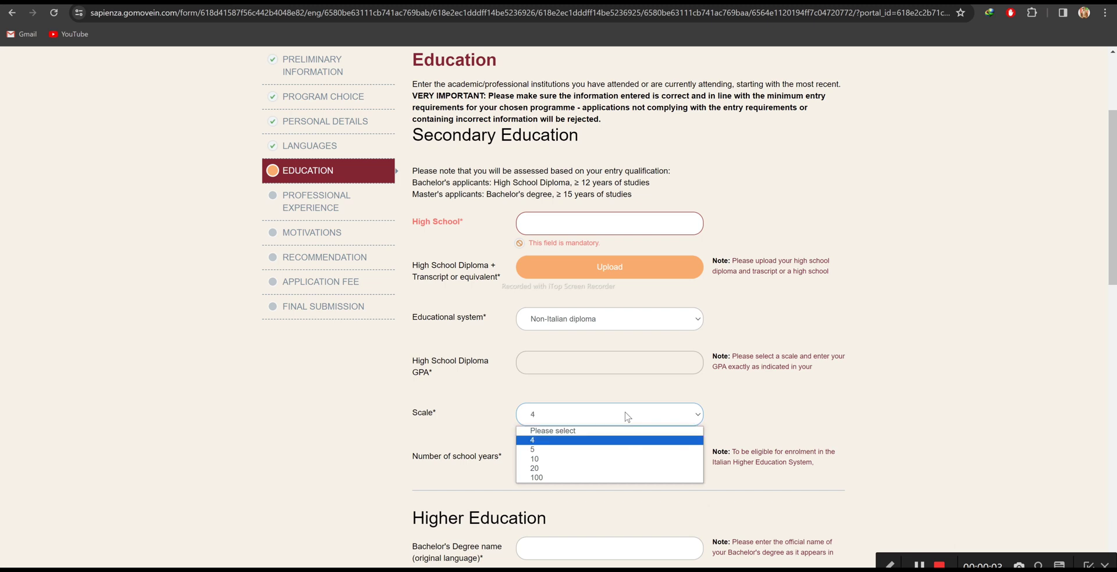
key("Return")
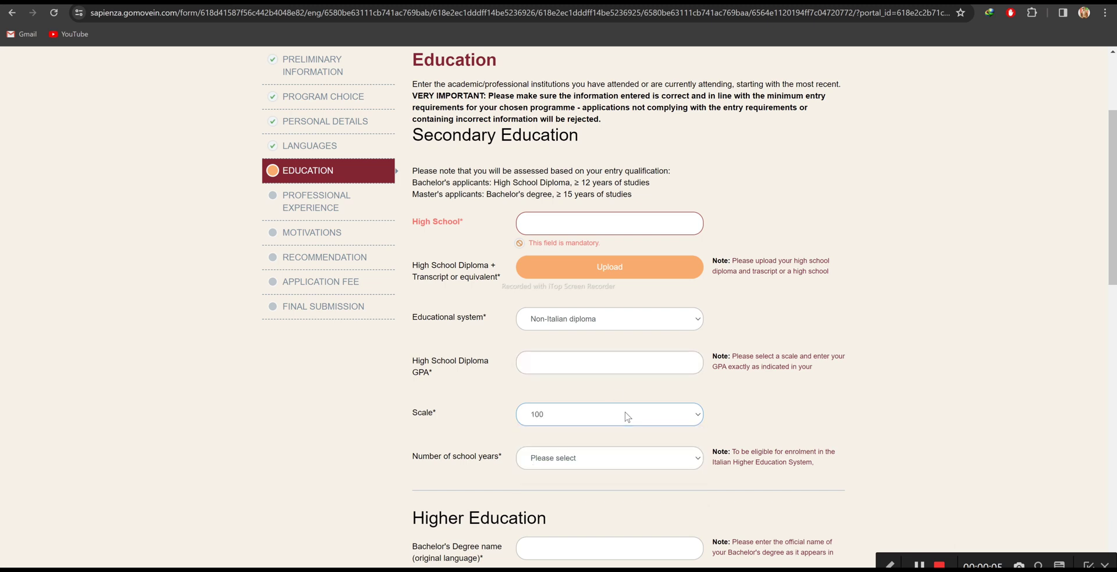
Enter 85 as the high school diploma GPA and set the number of school years to 12
left_click(608, 366)
left_click(624, 465)
key("Down")
key("Down")
key("Return")
Enter the Bachelor's degree name as "BE Electrical Engineerin" in the original language and "BE Electrical" in English
scroll(624, 466, "down", 1)
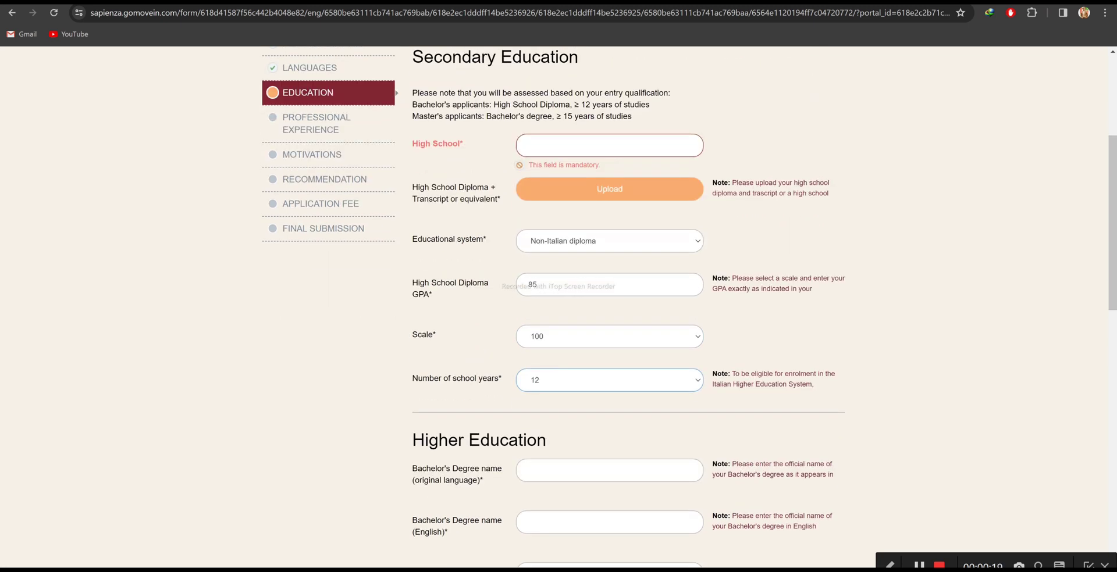
scroll(689, 306, "down", 4)
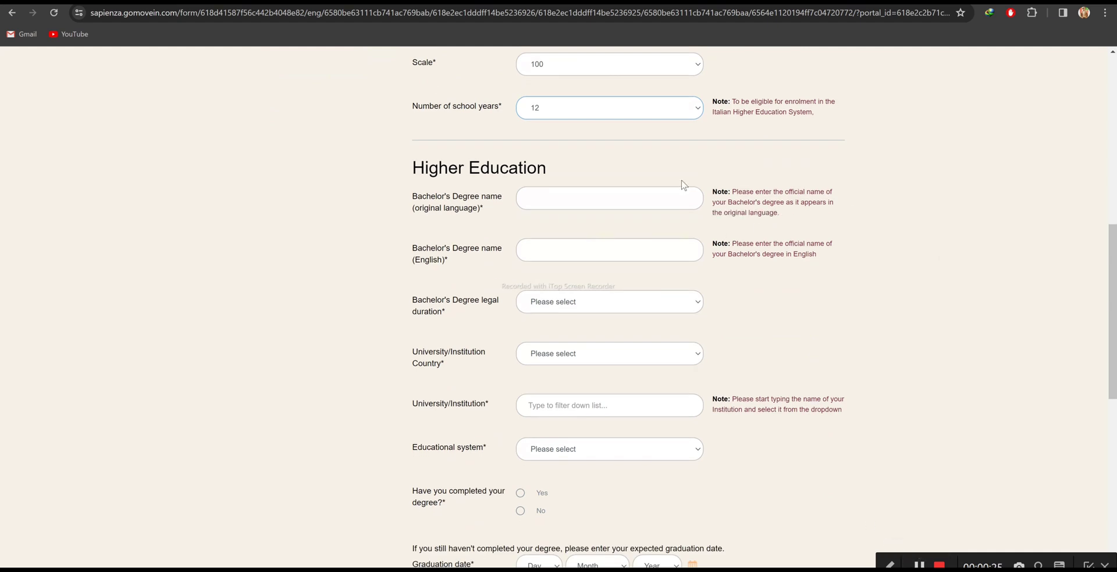
left_click(629, 204)
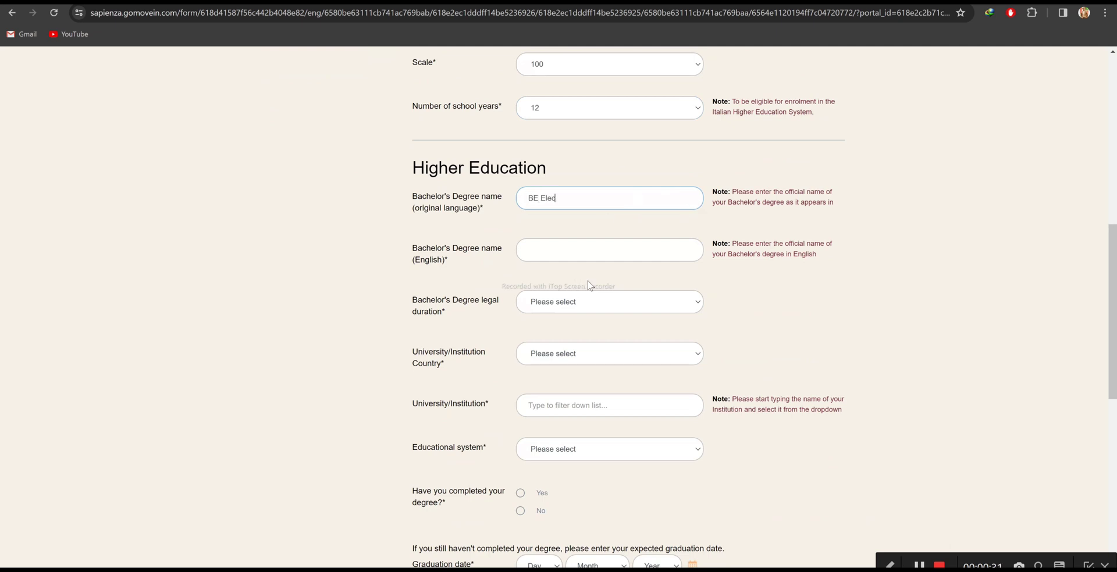
type("BE Electrical Engineerin")
left_click(579, 248)
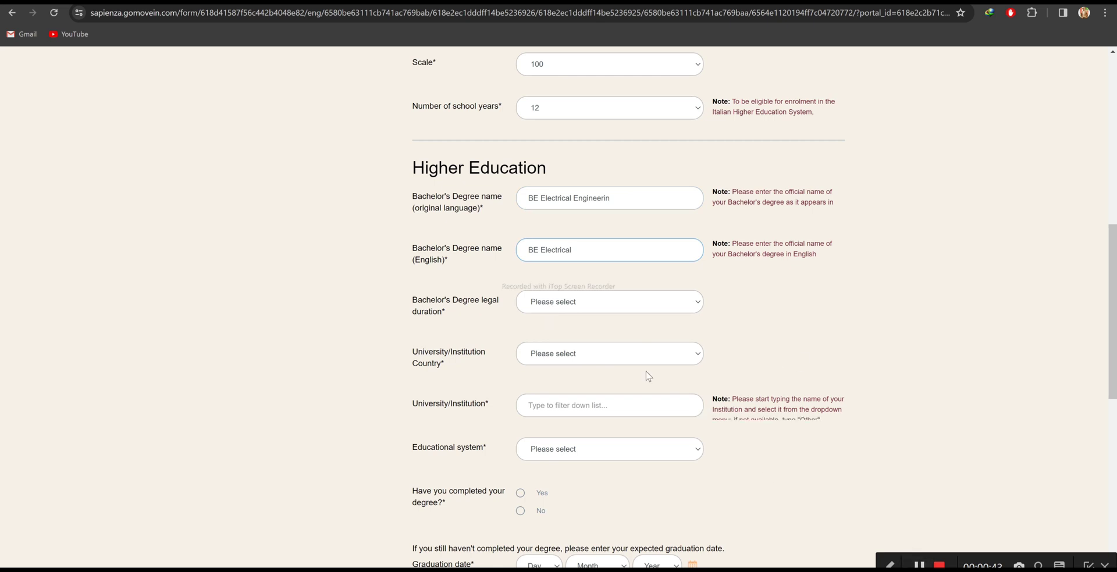
Set the legal duration of the Bachelor's degree to 4 and the university country to Pakistan
left_click(642, 302)
key("Down")
key("Down")
key("Down")
key("Return")
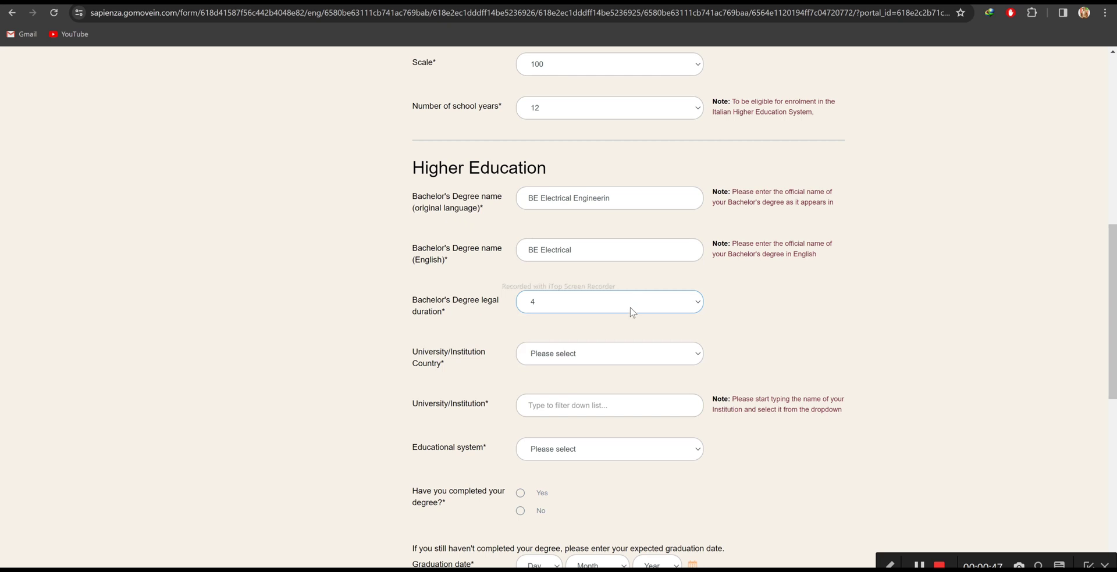
left_click(610, 355)
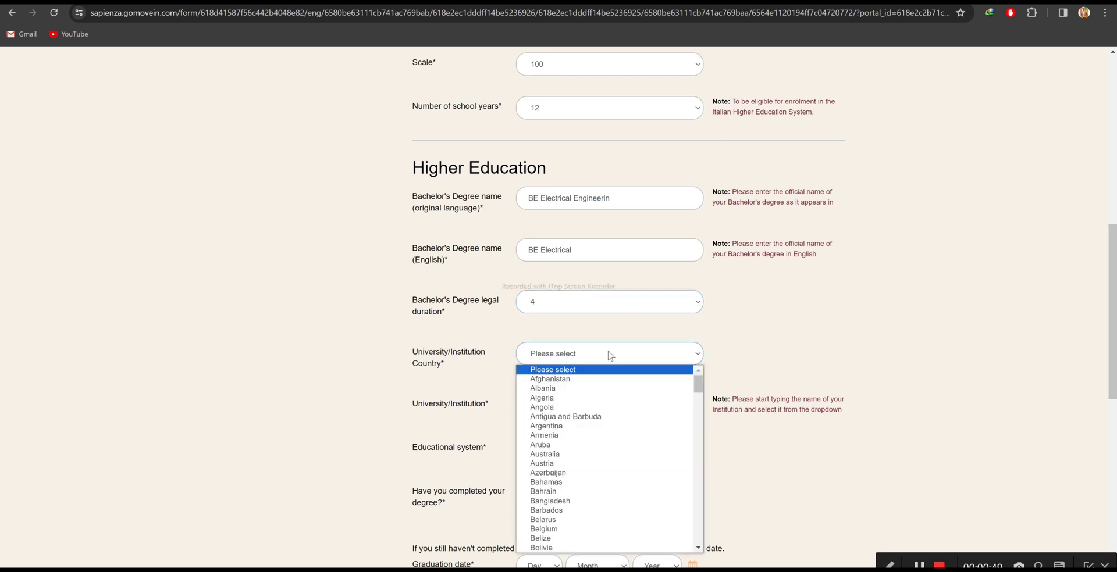
key("p")
key("Return")
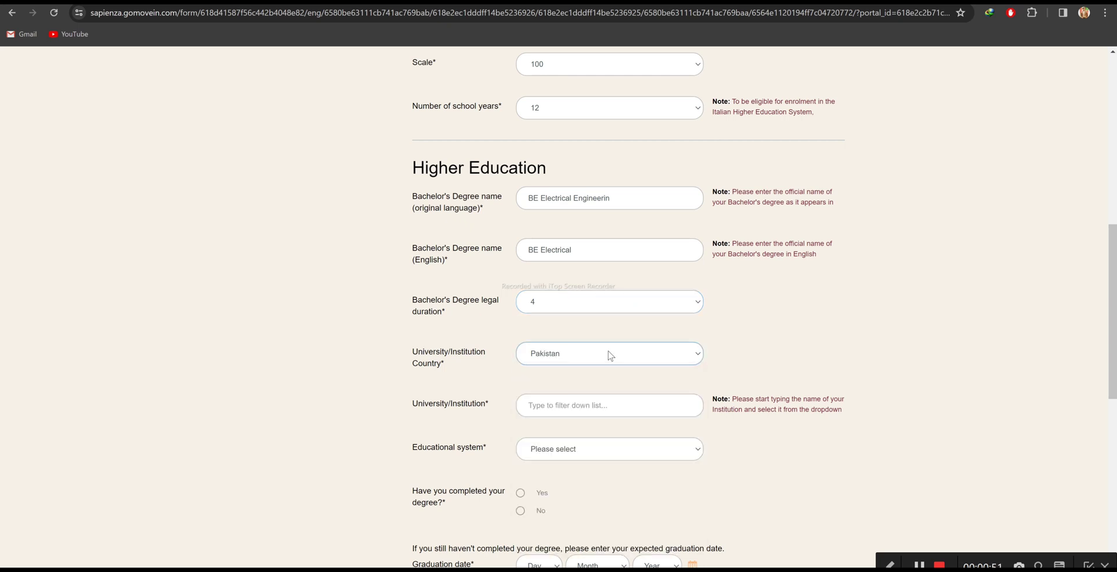
Enter "Quaid E Awam University Nawabshah" as the university or institution of the Bachelor's degree
scroll(609, 355, "down", 2)
left_click(564, 300)
type("Qauid")
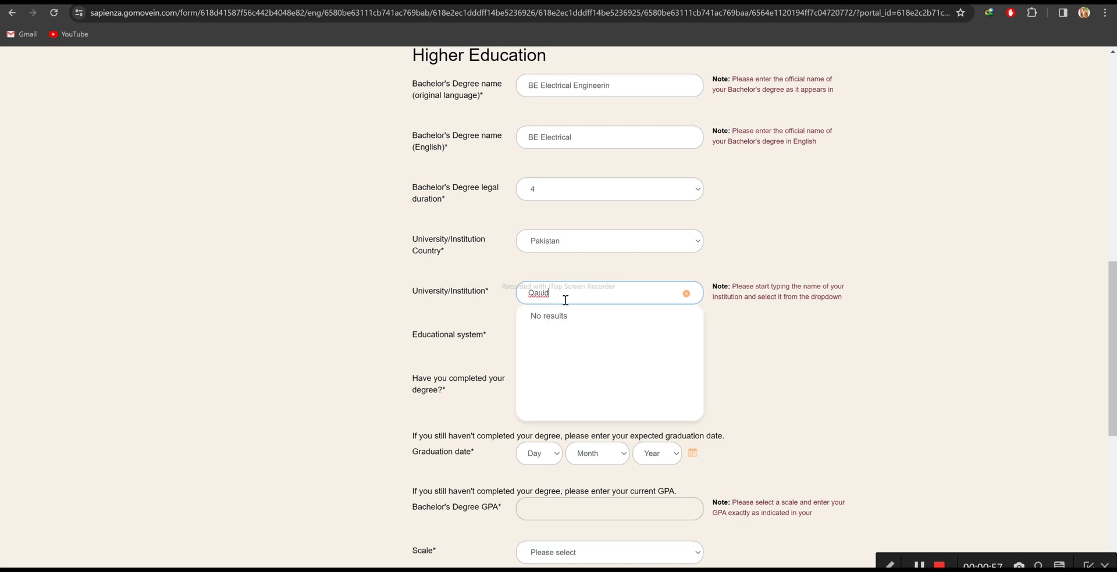
key("BackSpace")
key("ctrl+a")
type("Quaid E Awam University Nawabshah")
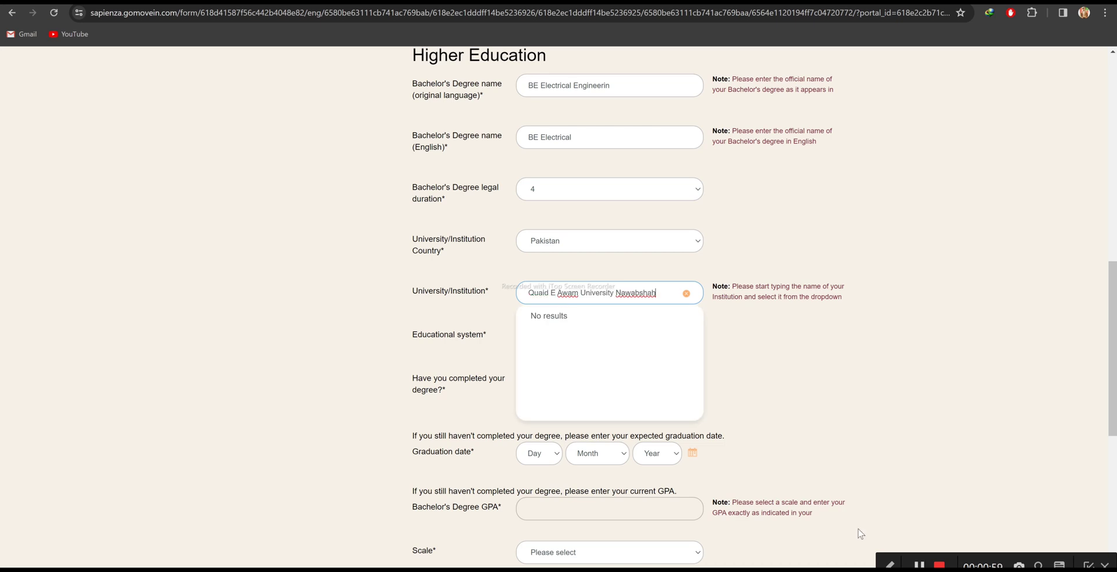
left_click(716, 410)
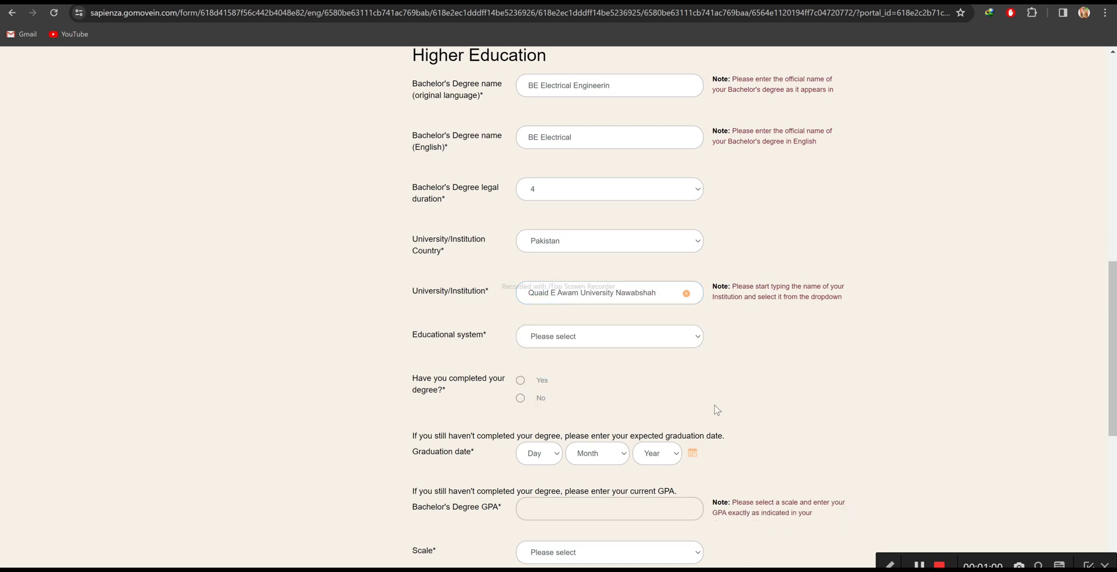
Set the educational system under Higher Education to Non-Italian diploma and answer Yes to having completed the degree
left_click(619, 344)
key("Down")
key("Down")
key("Return")
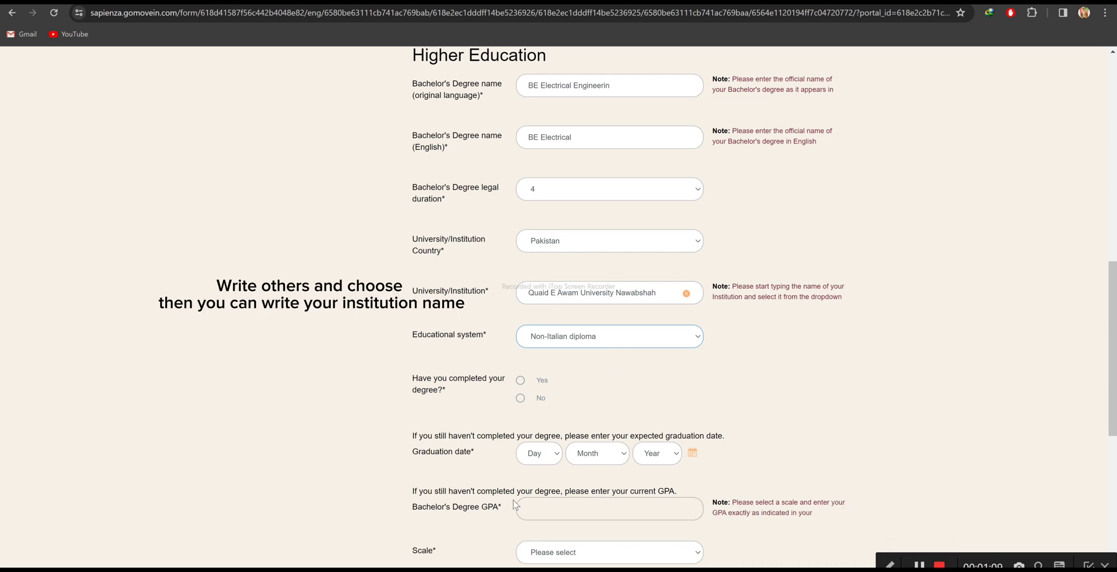
left_click(521, 383)
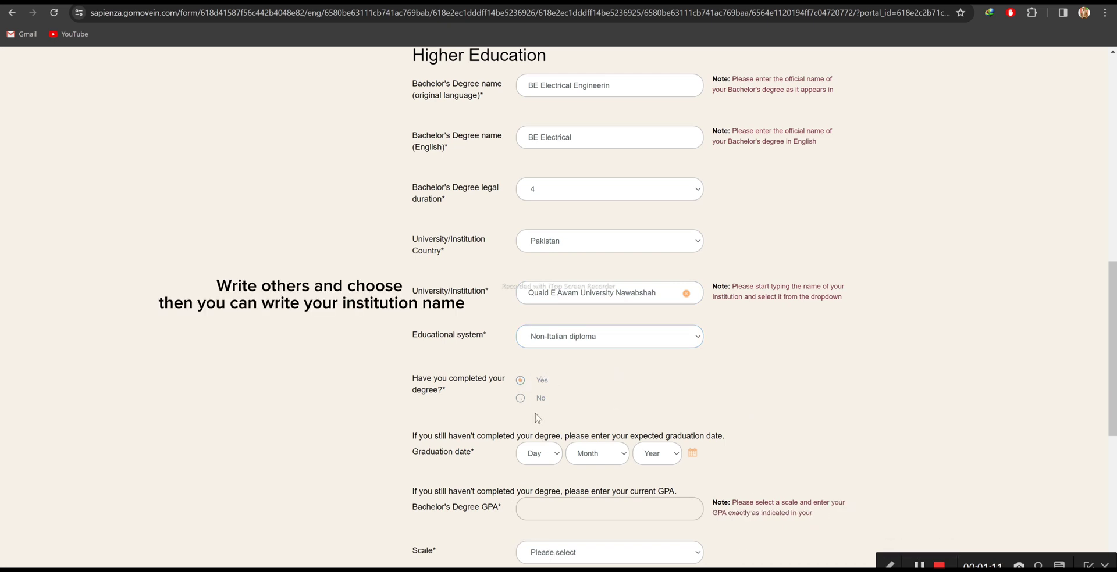
scroll(536, 417, "down", 3)
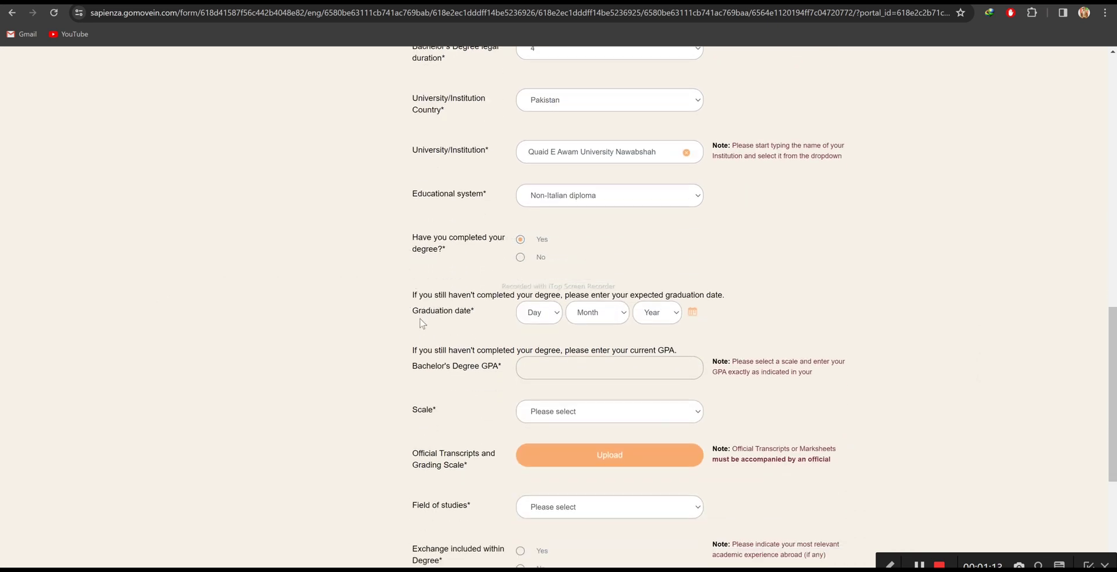
Set the Bachelor's degree GPA to 3.24 on a scale of 4 and upload the official transcripts
left_click_drag(416, 297, 553, 308)
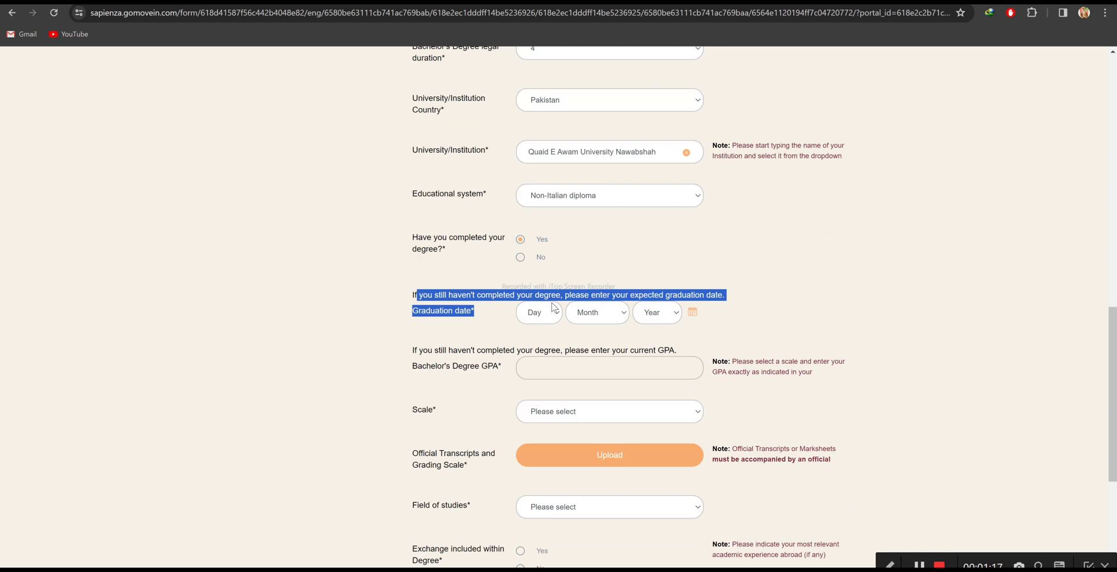
left_click(733, 327)
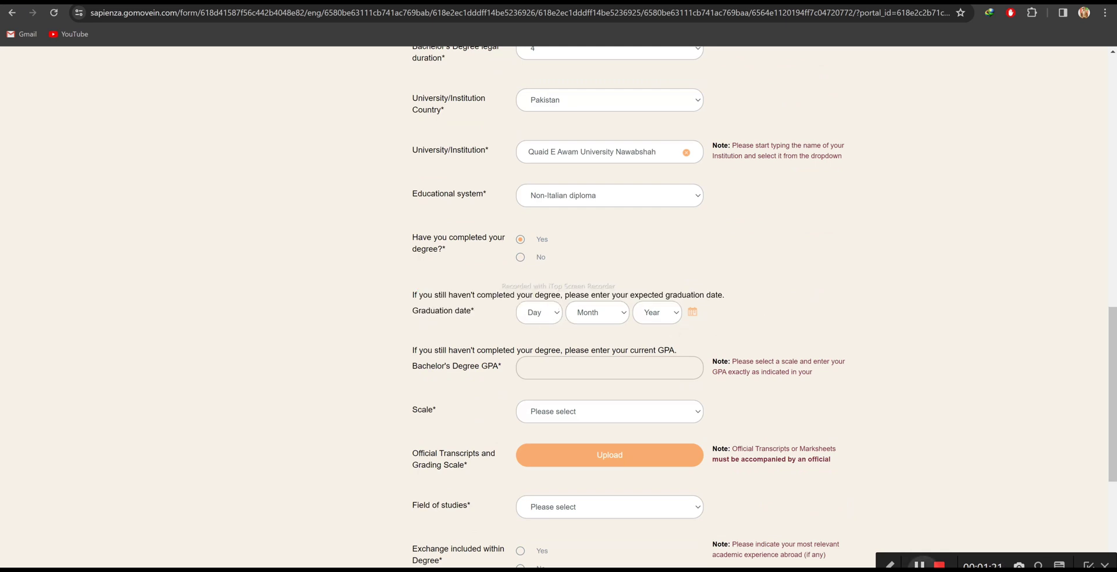
left_click(644, 415)
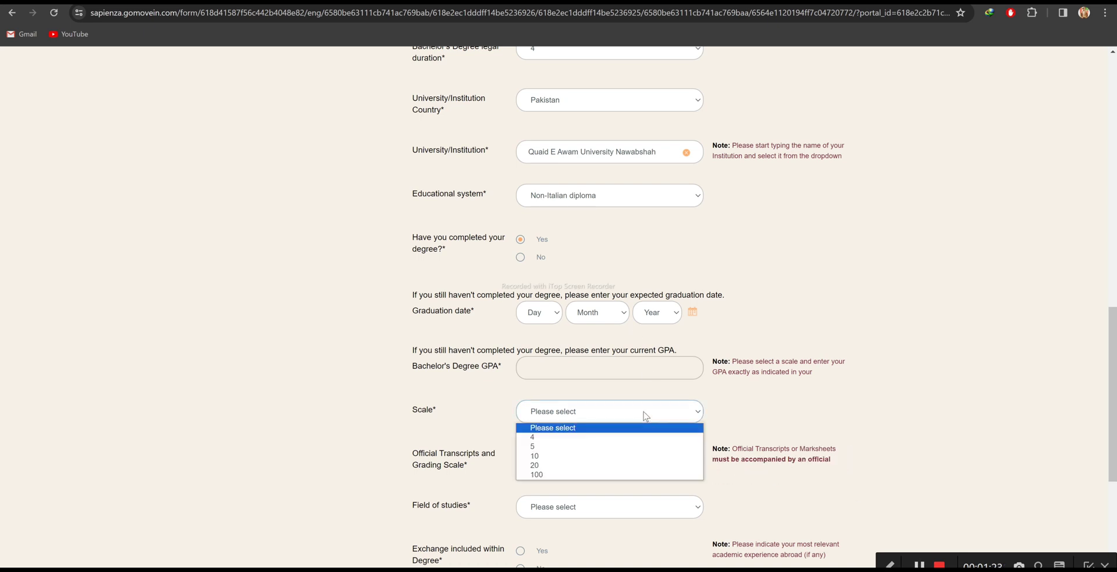
key("Down")
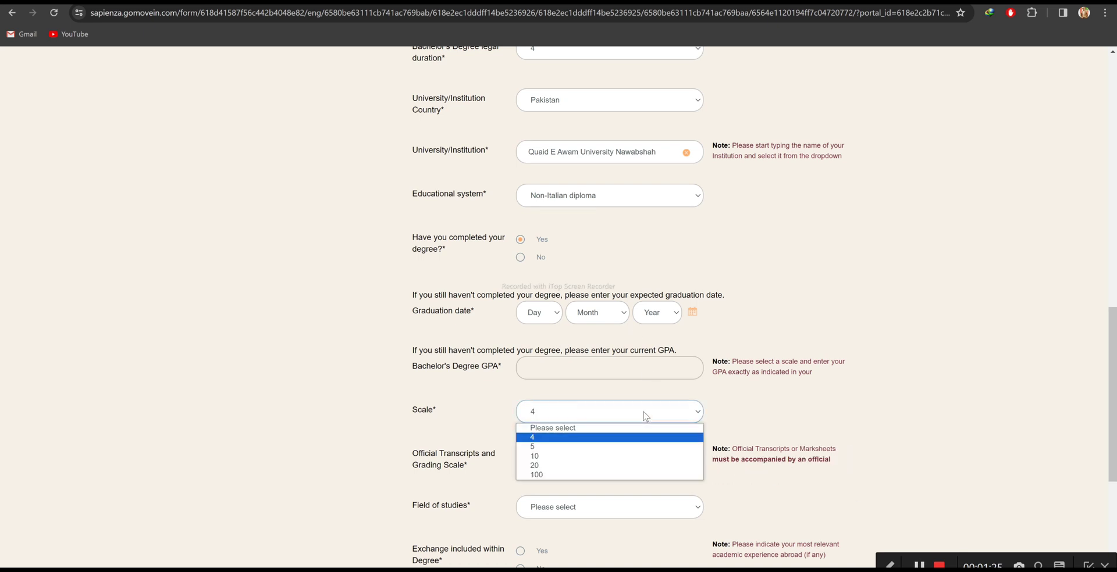
key("Return")
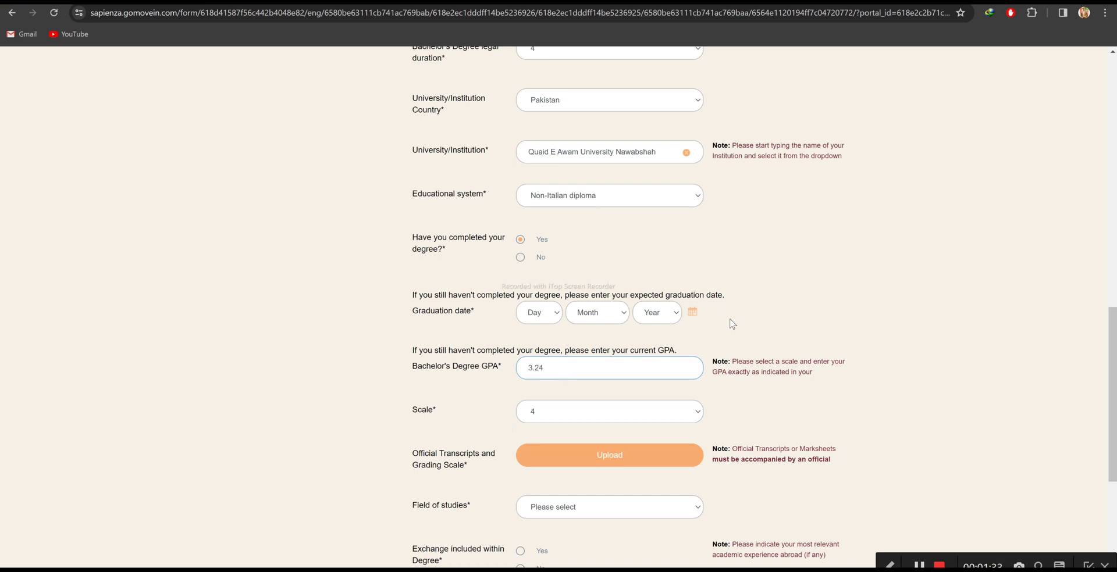
scroll(732, 324, "down", 3)
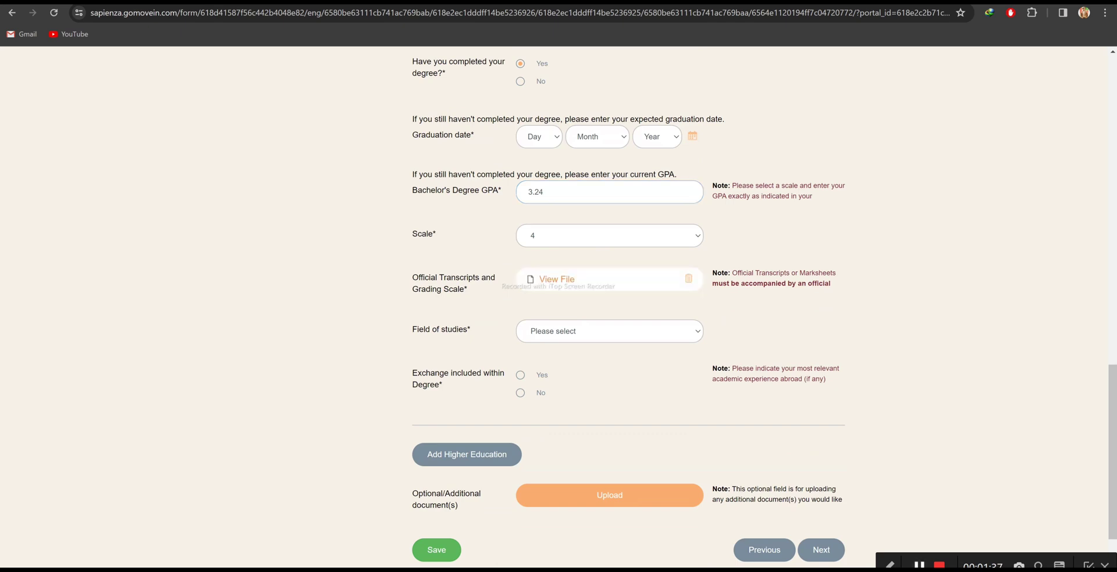
Set the field of studies to Engineering and Technology and answer No to an exchange included within the degree
left_click(670, 332)
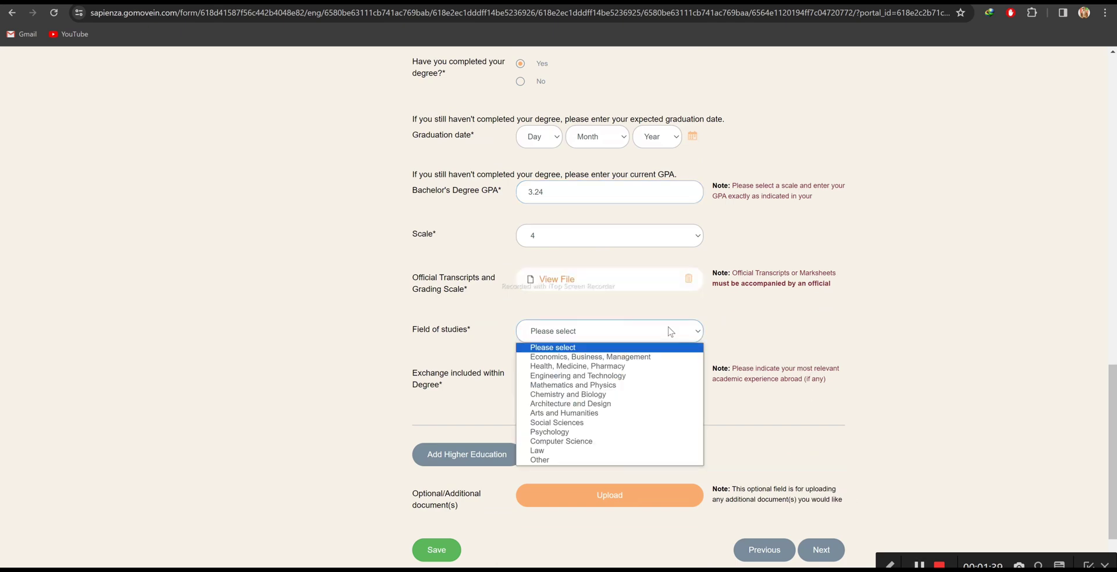
key("Down")
key("Down")
key("Return")
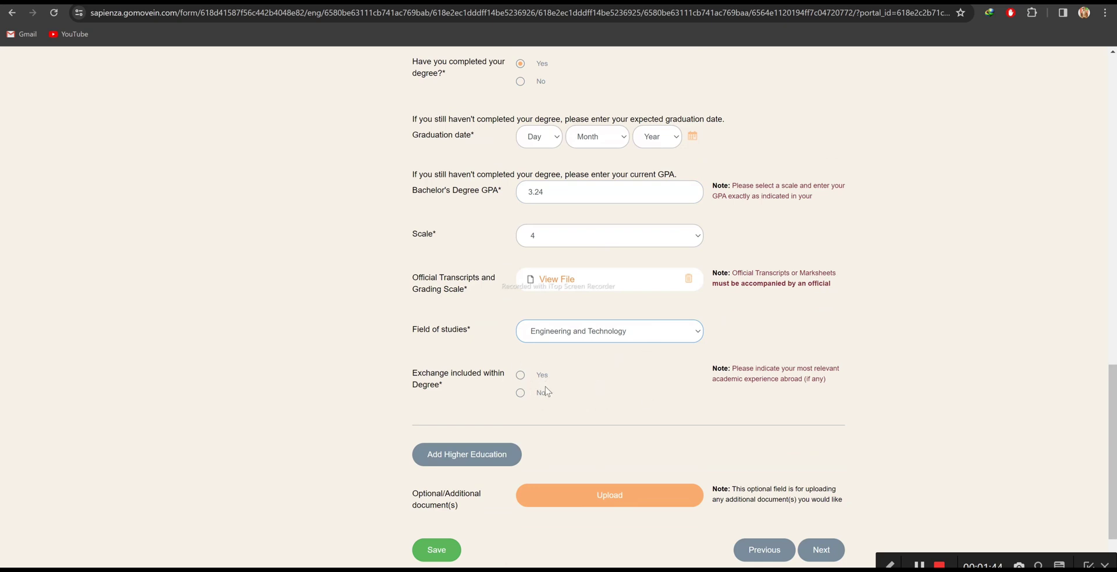
left_click(521, 395)
Save the Education section and continue to Professional Experience
scroll(541, 385, "down", 2)
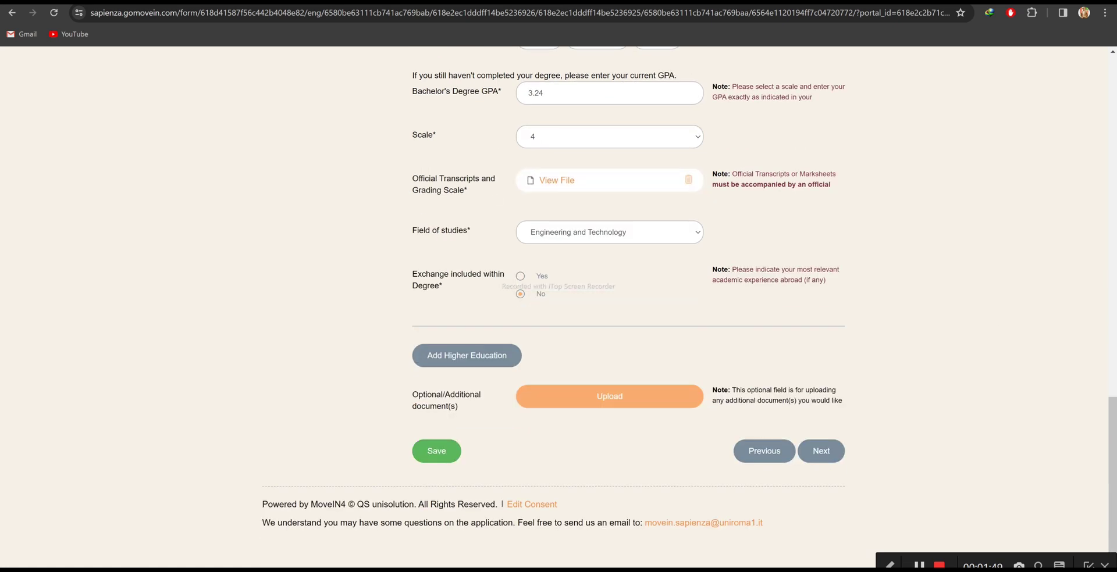
left_click(476, 359)
left_click(454, 454)
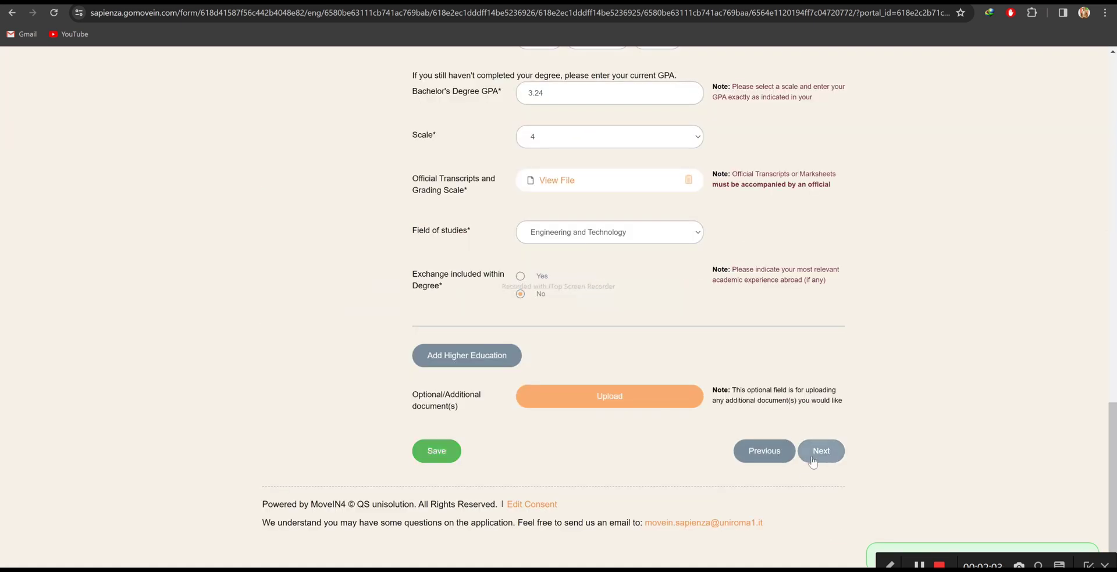
left_click(817, 452)
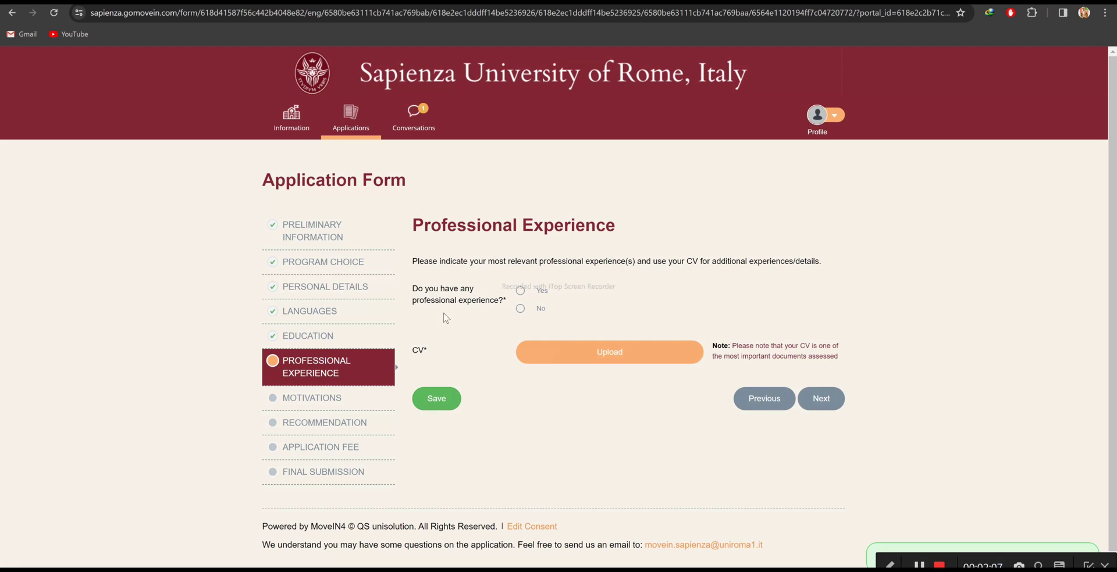
left_click(521, 291)
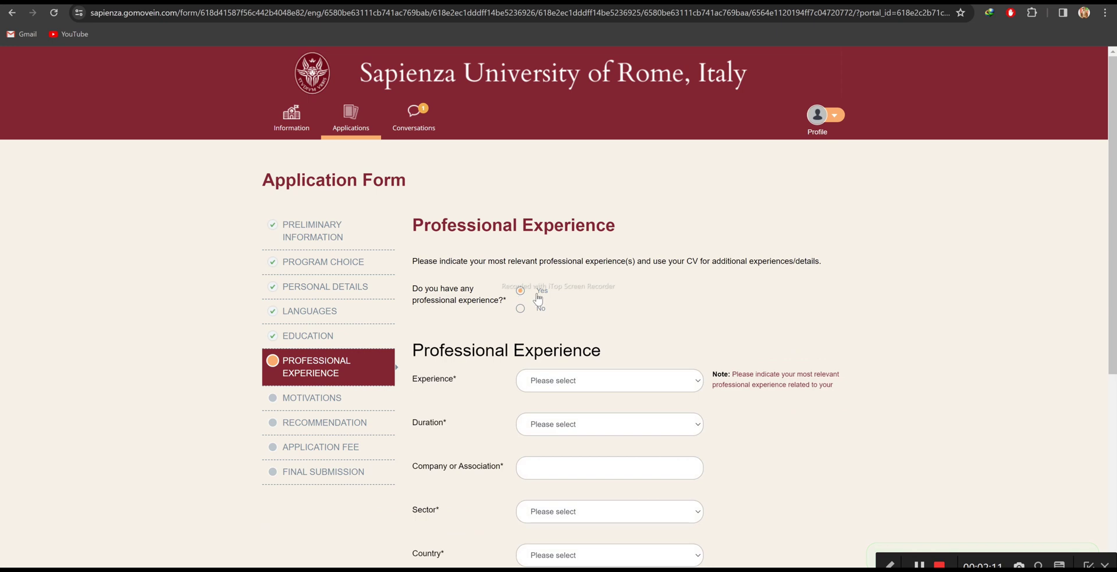
scroll(530, 512, "down", 4)
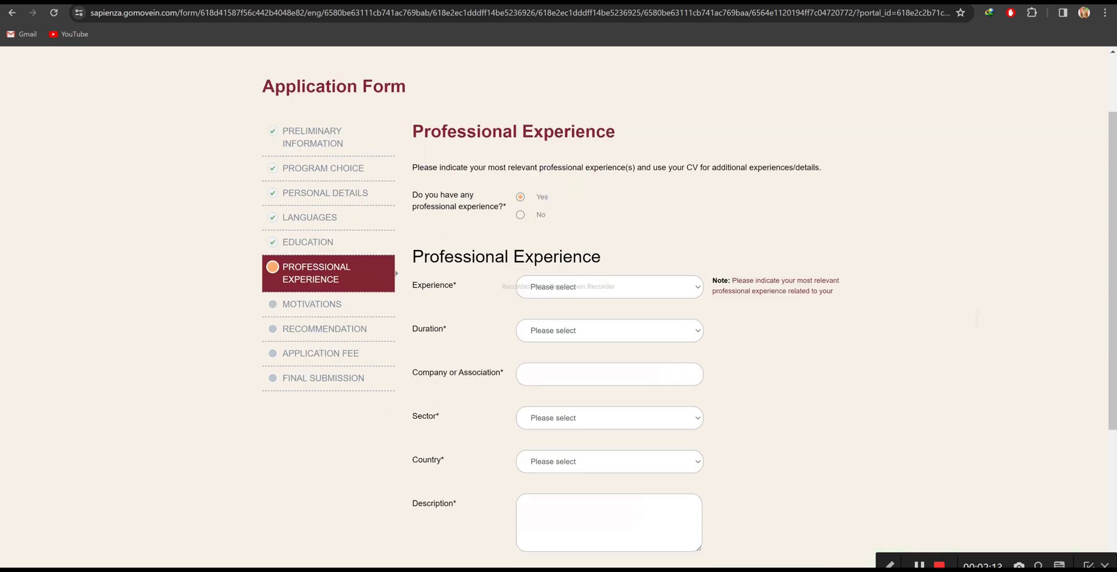
scroll(495, 527, "down", 2)
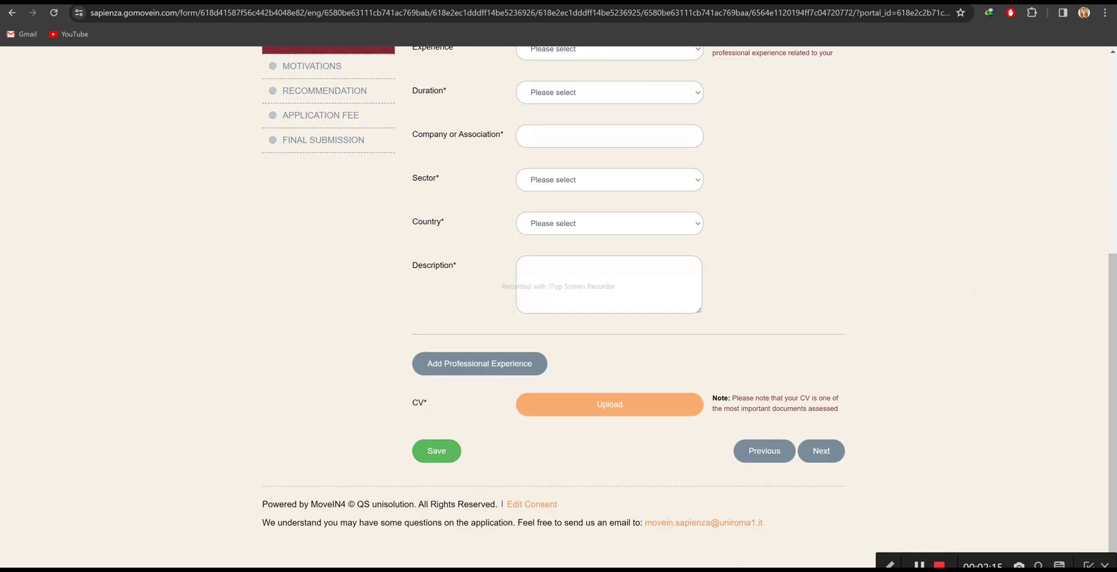
Complete the Professional Experience section with the answer No and an uploaded CV, saving it and continuing to Motivations
left_click(578, 407)
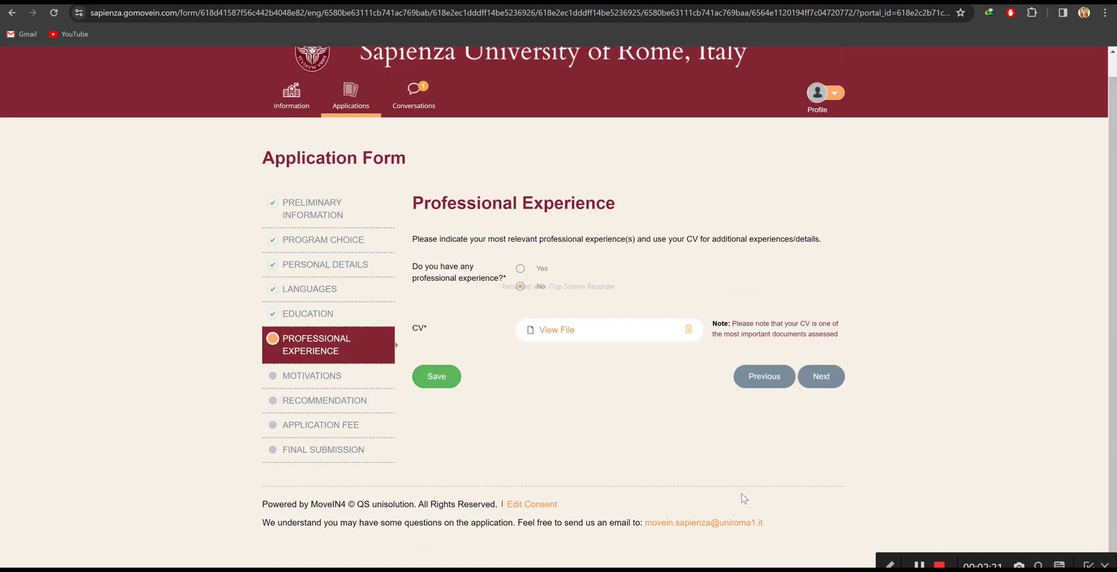
left_click(437, 377)
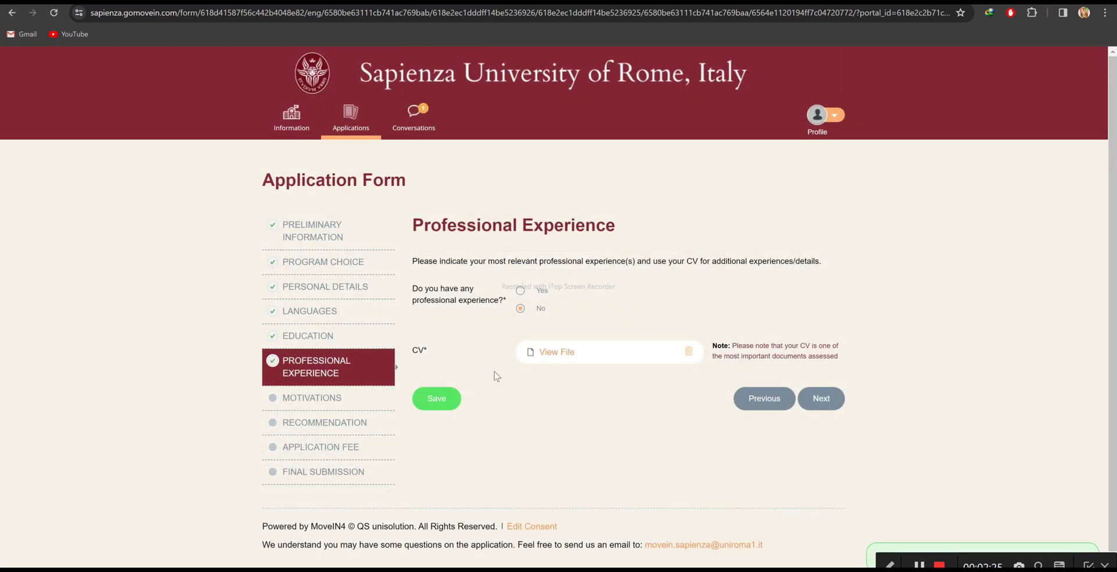
left_click(825, 401)
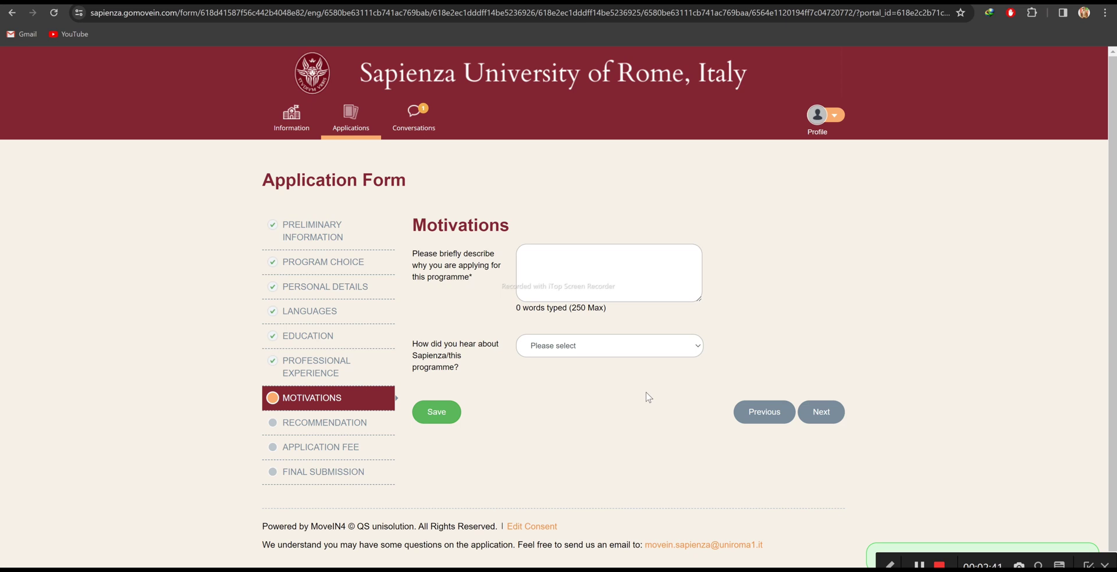
left_click(542, 269)
left_click_drag(413, 255, 491, 289)
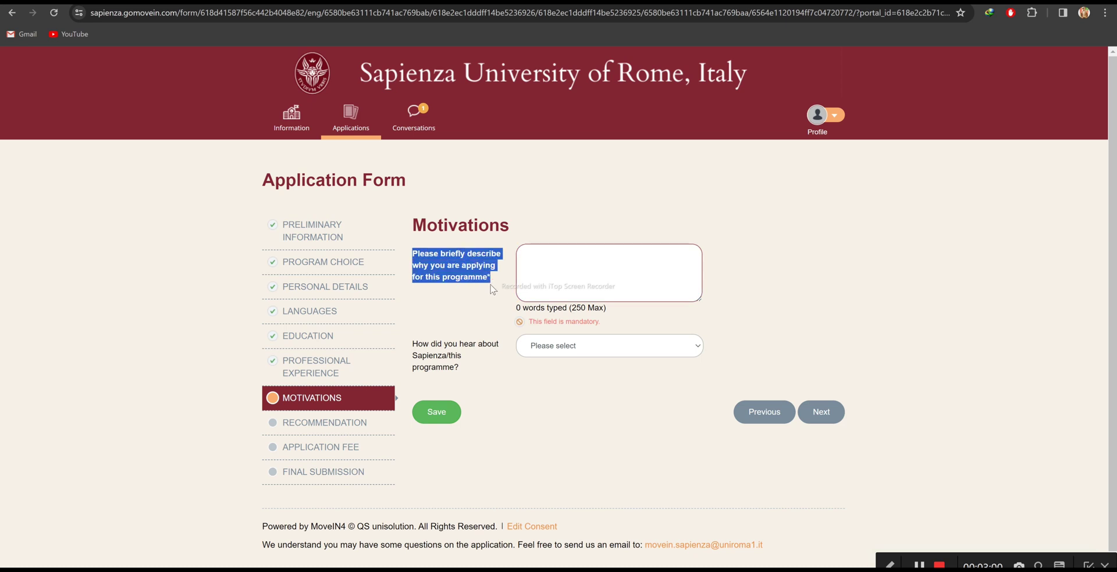
left_click(614, 313)
left_click_drag(606, 309, 567, 308)
left_click(552, 382)
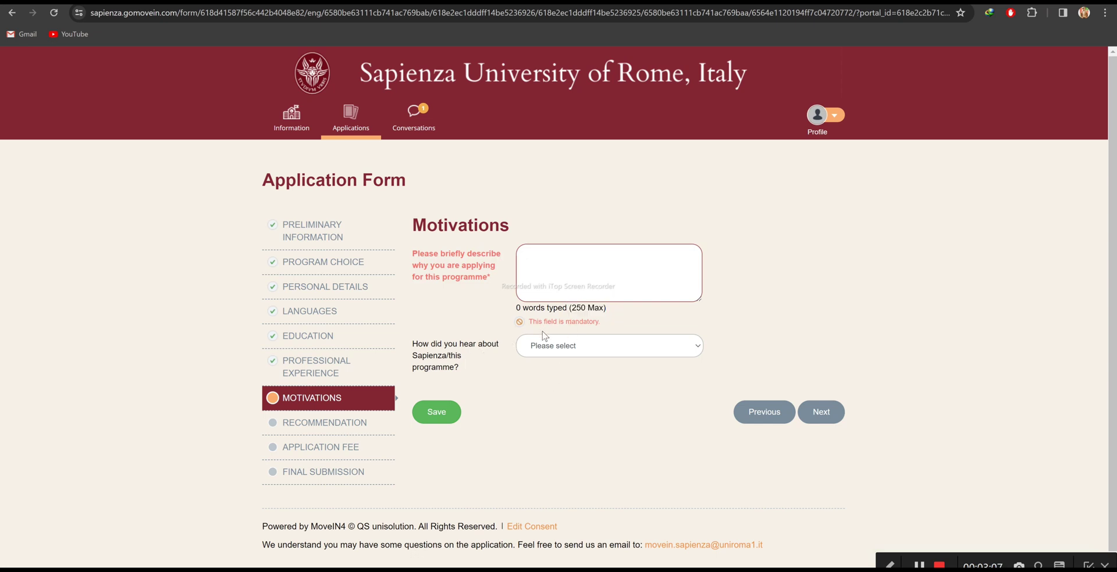
Set how you heard about Sapienza or the programme to Other and specify "youtube"
left_click(546, 346)
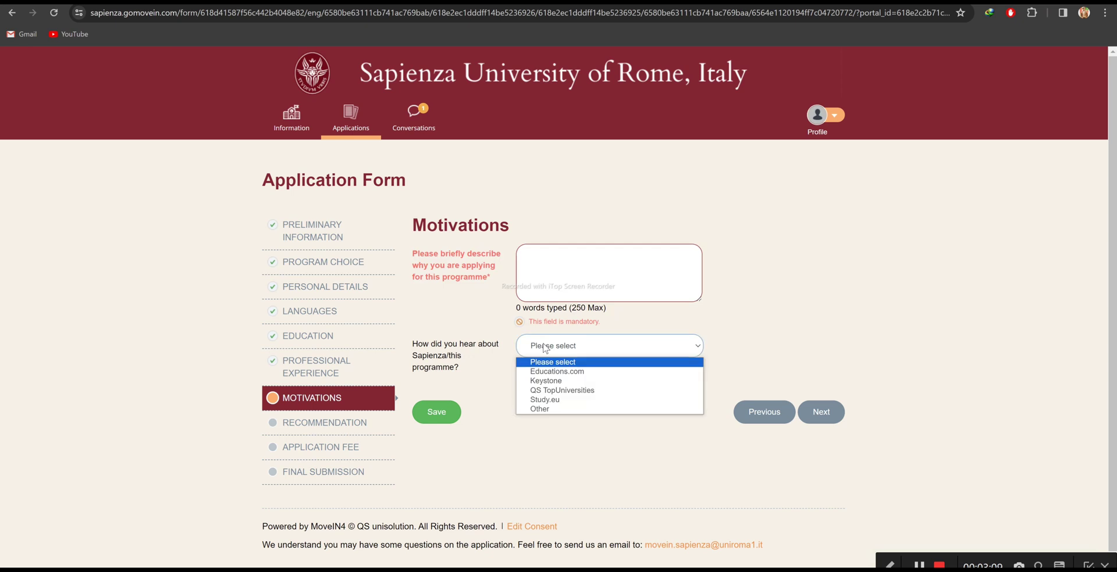
key("Down")
key("Down")
key("Down")
key("Down")
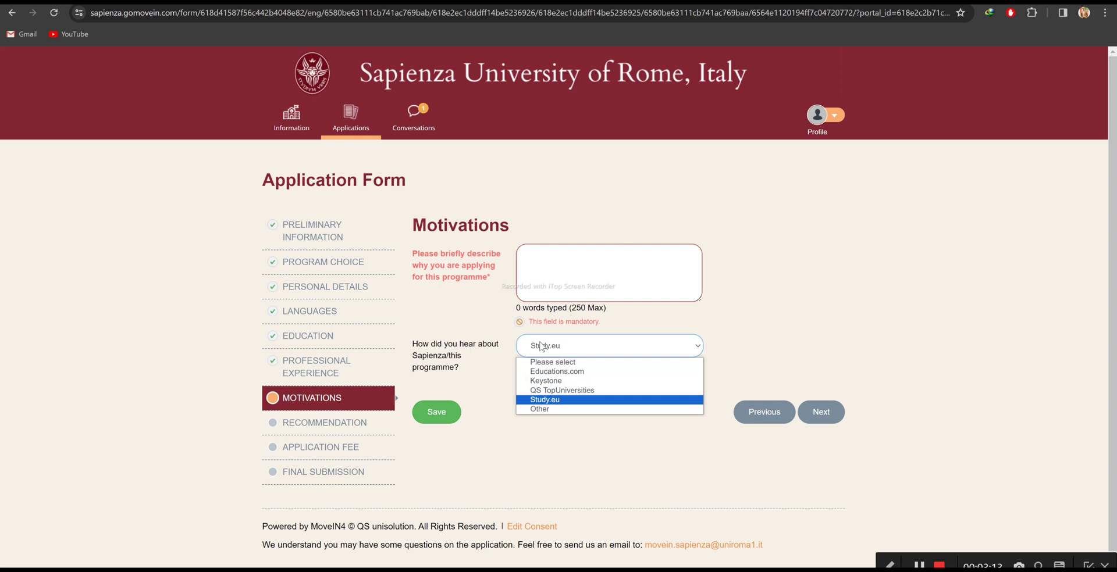
key("Down")
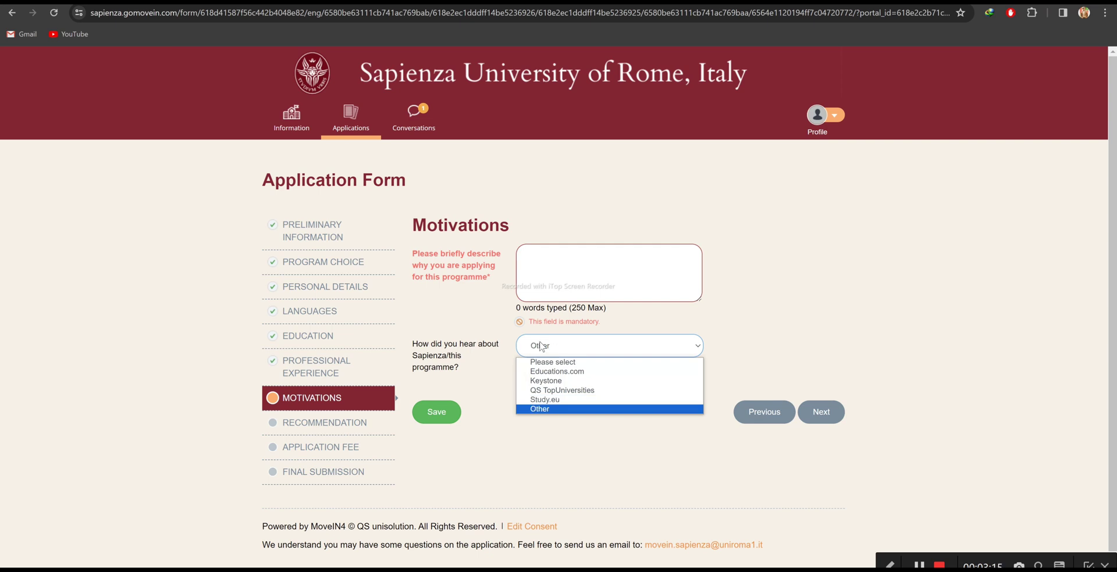
key("Return")
left_click(534, 425)
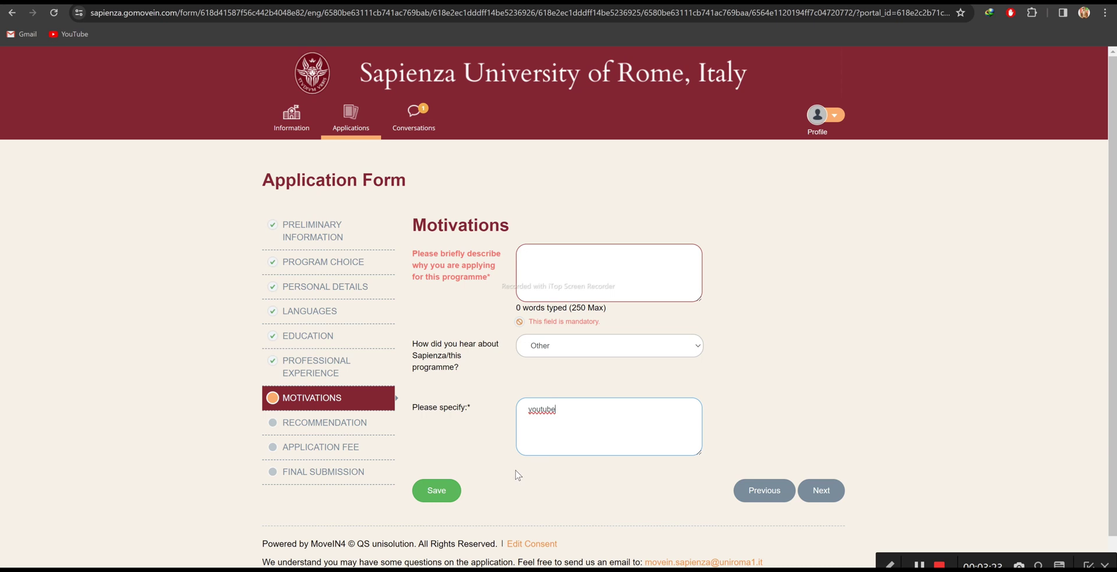
Enter "12345667" as the reason for applying, and save the Motivations section to continue to Recommendation
left_click(574, 529)
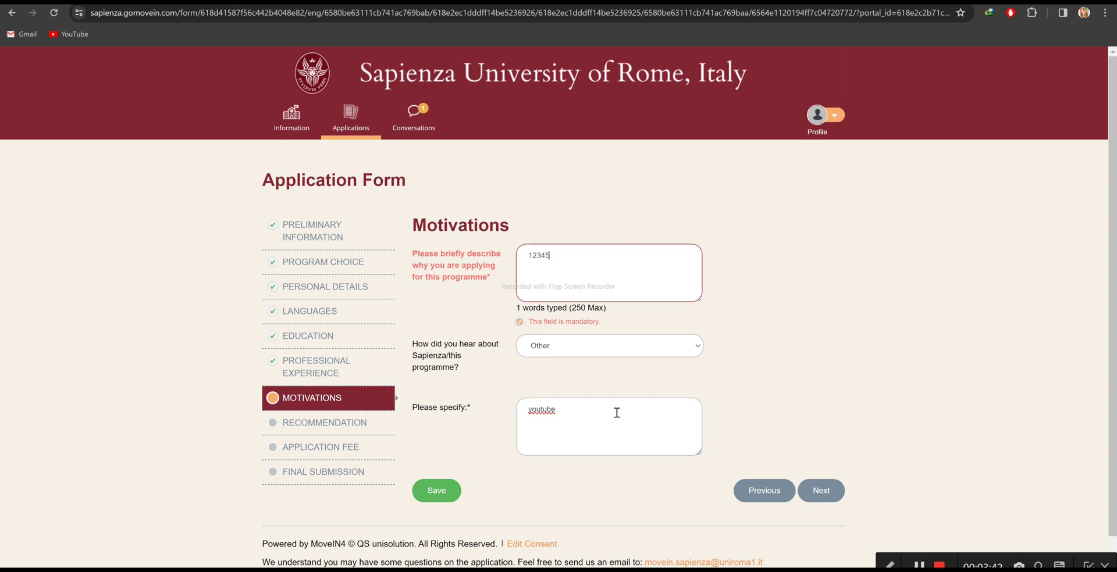
left_click(432, 501)
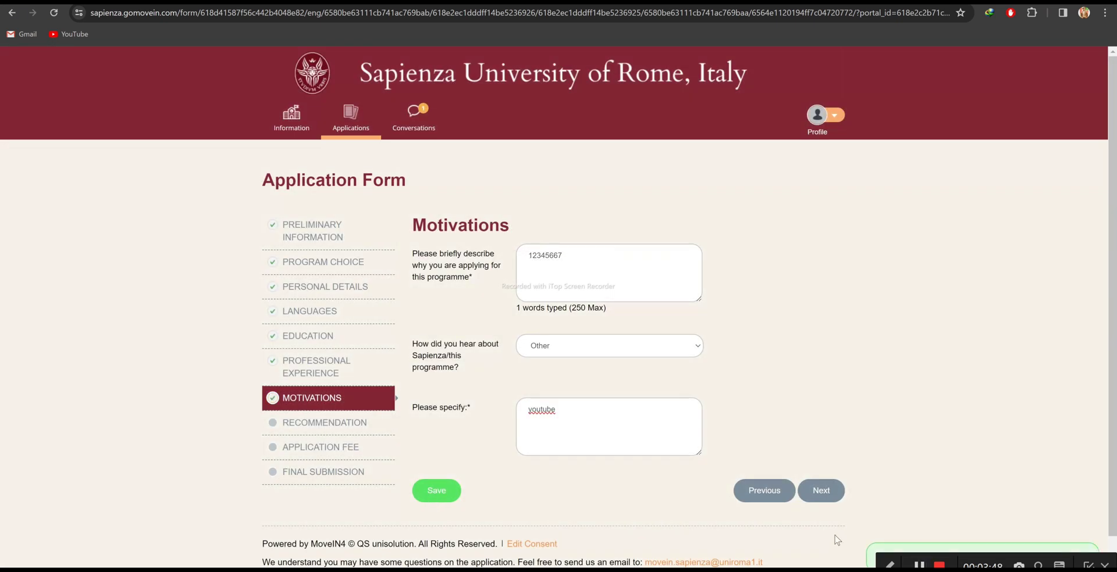
left_click(820, 491)
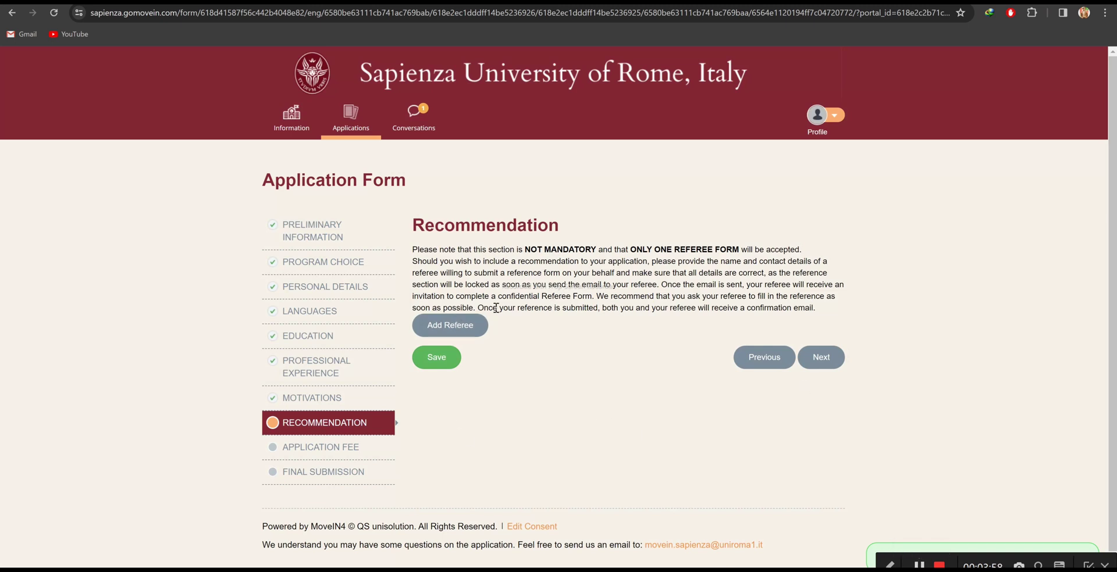
Add a referee to the Recommendation section and set the referee's title to Prof. Dr
left_click(481, 329)
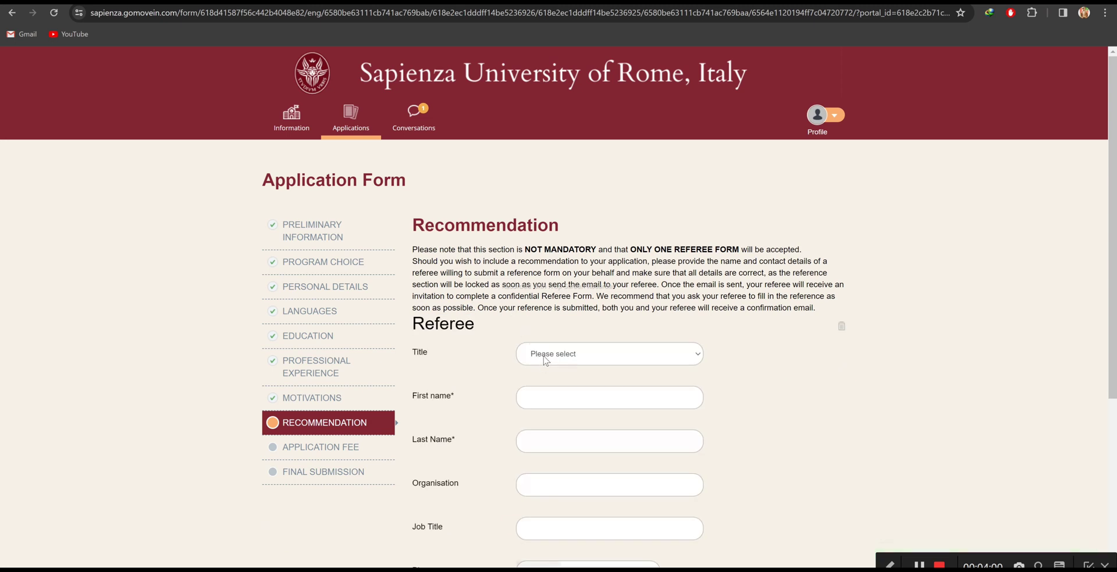
left_click(545, 358)
key("Down")
key("Down")
key("Down")
key("Down")
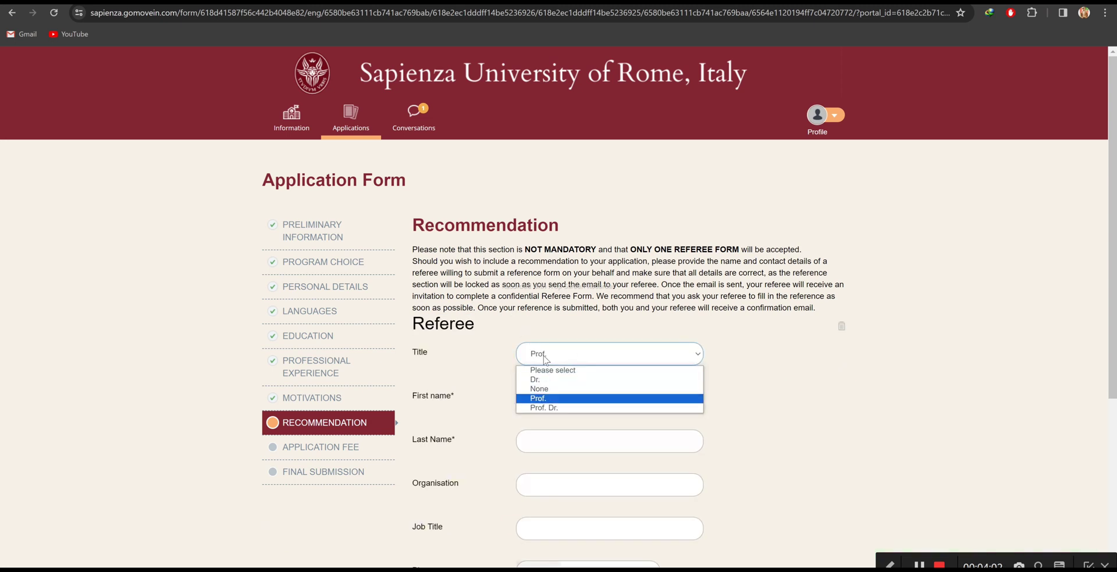
key("Return")
Enter the referee's first name as "First name of professor", last name as "last name of professor", organisation as "institute name" and job title as "Professor"
scroll(545, 359, "down", 1)
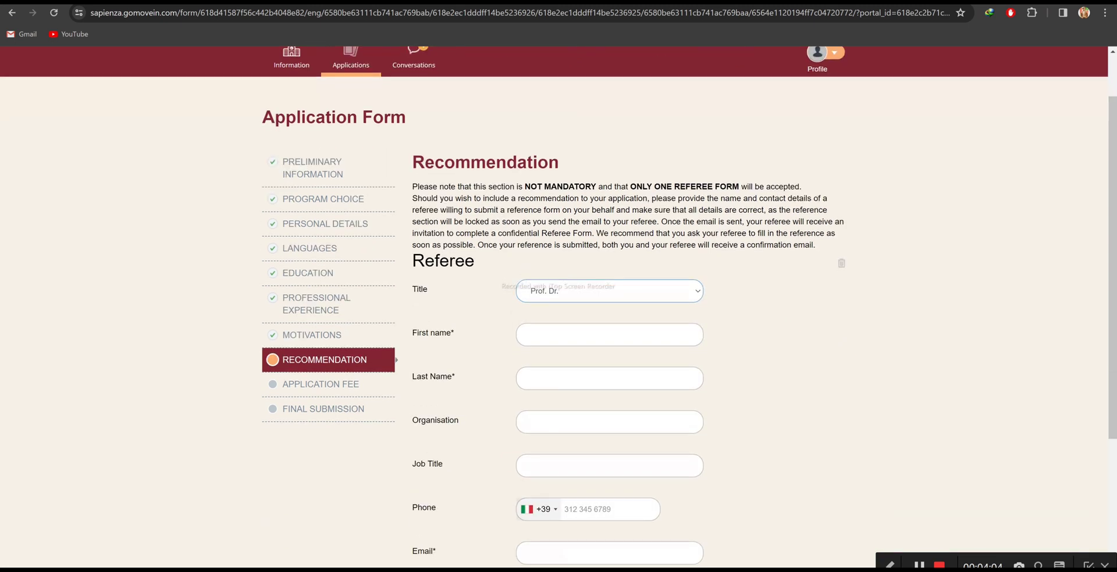
left_click(531, 341)
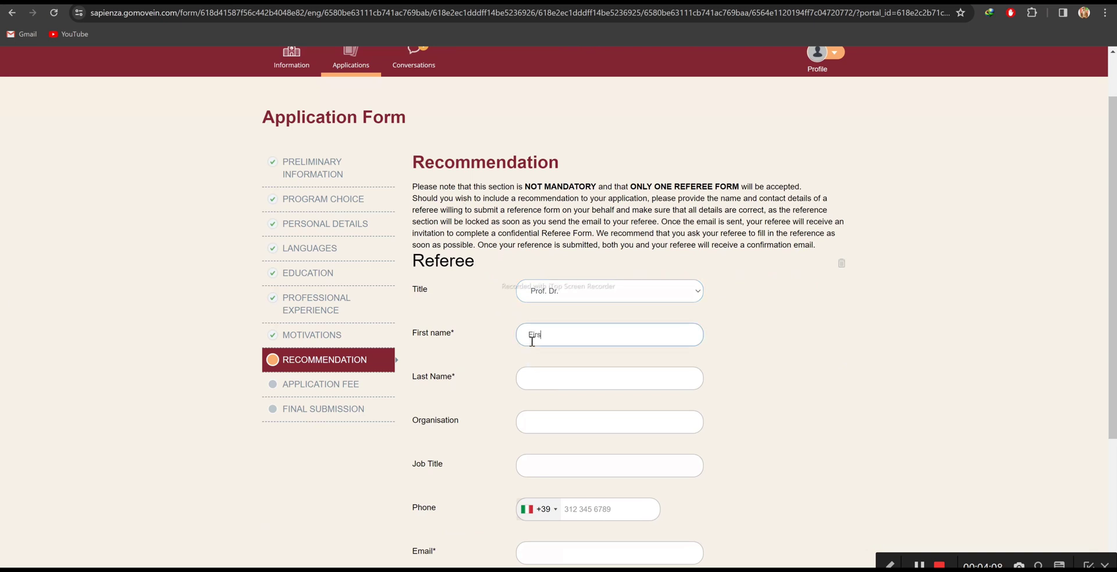
type("First name of professor")
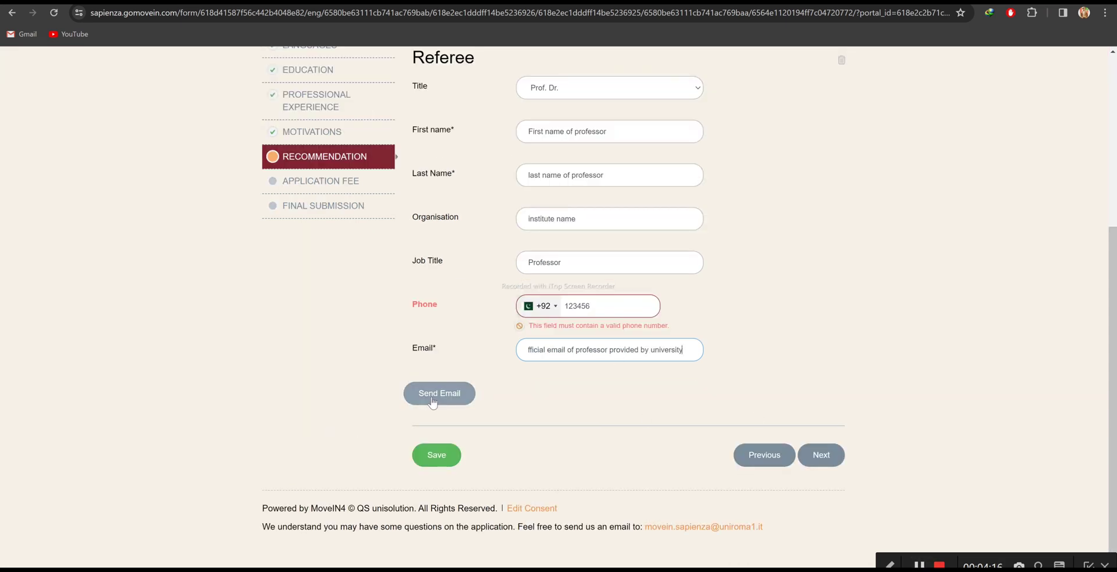
Correct the referee's phone number and e-mail address, save the section, and open and cancel the reference request e-mail
left_click(432, 403)
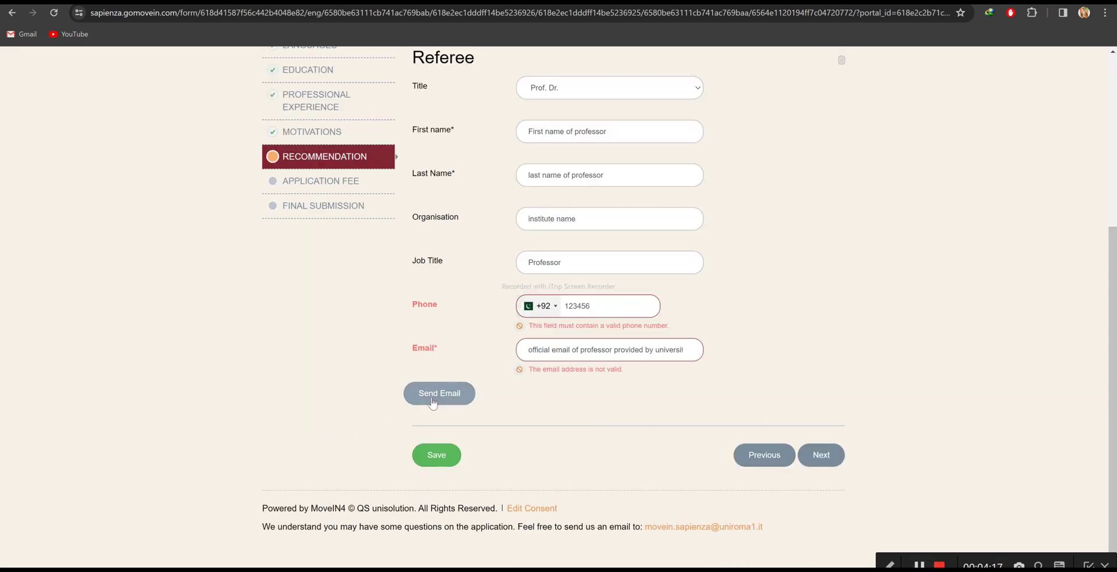
left_click(433, 471)
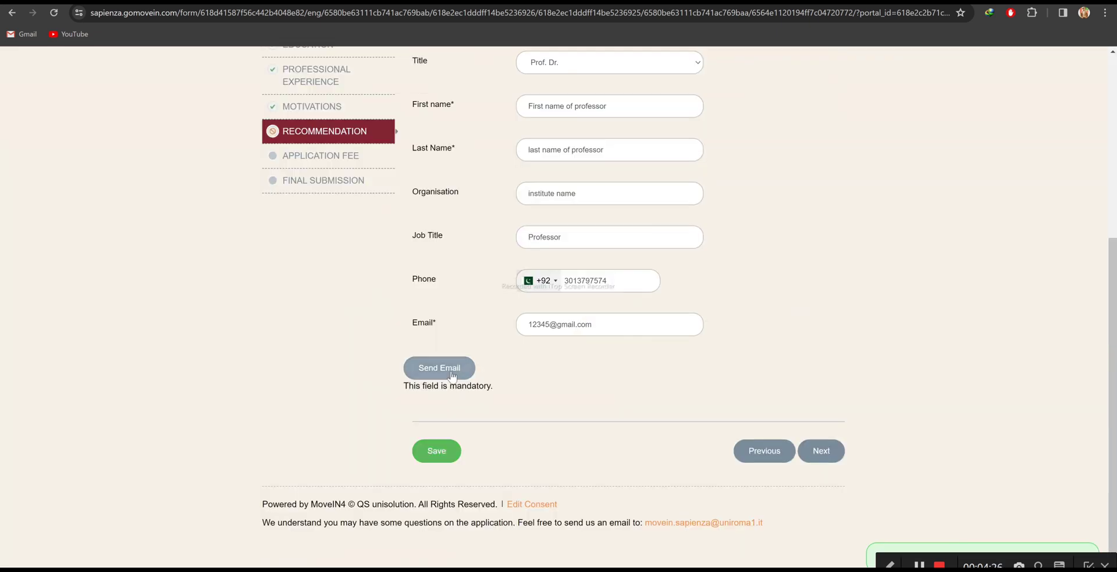
left_click(451, 371)
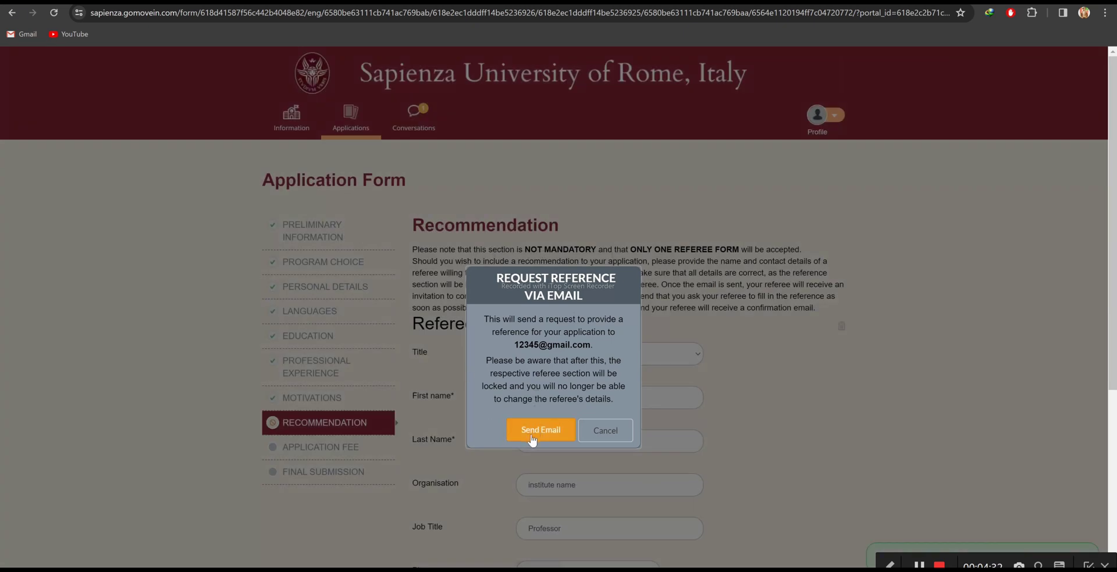
left_click(605, 429)
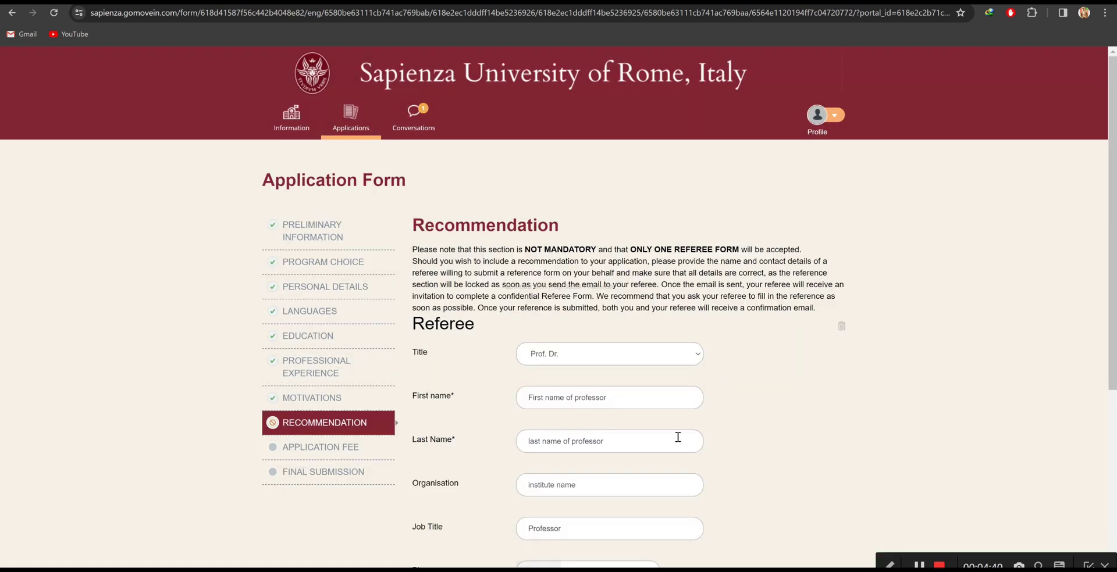
Continue to the Application Fee section, open the linked fee payment page and accept its cookies, and return to the application form
scroll(676, 437, "down", 5)
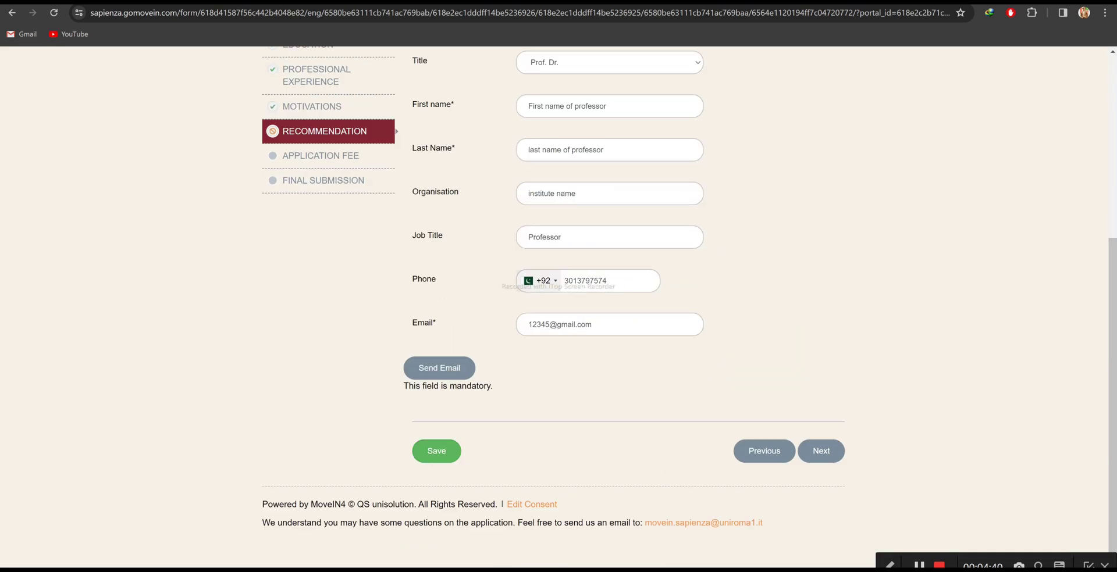
left_click(809, 458)
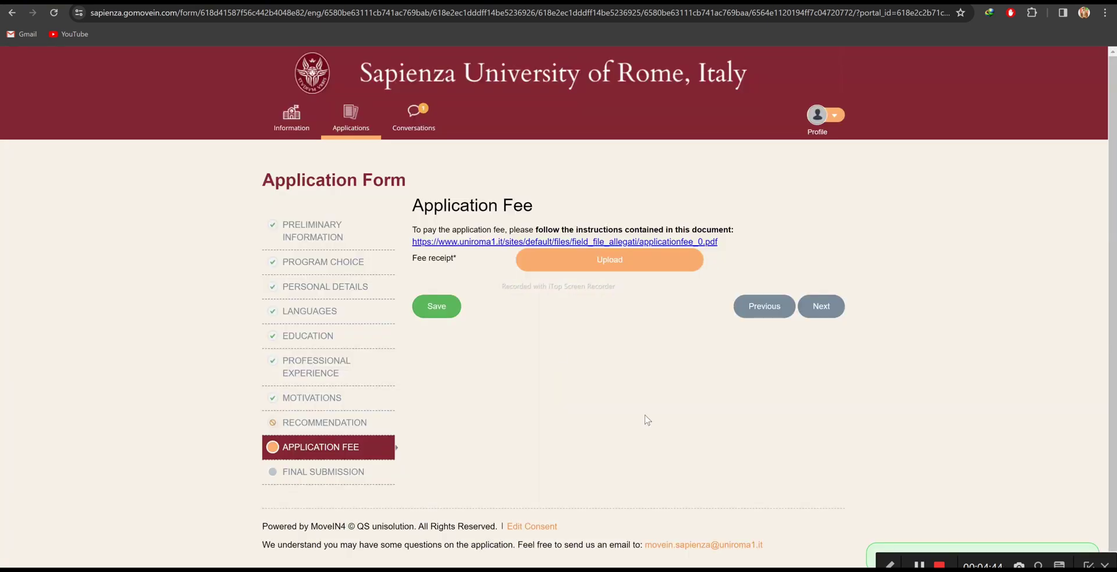
left_click(510, 242)
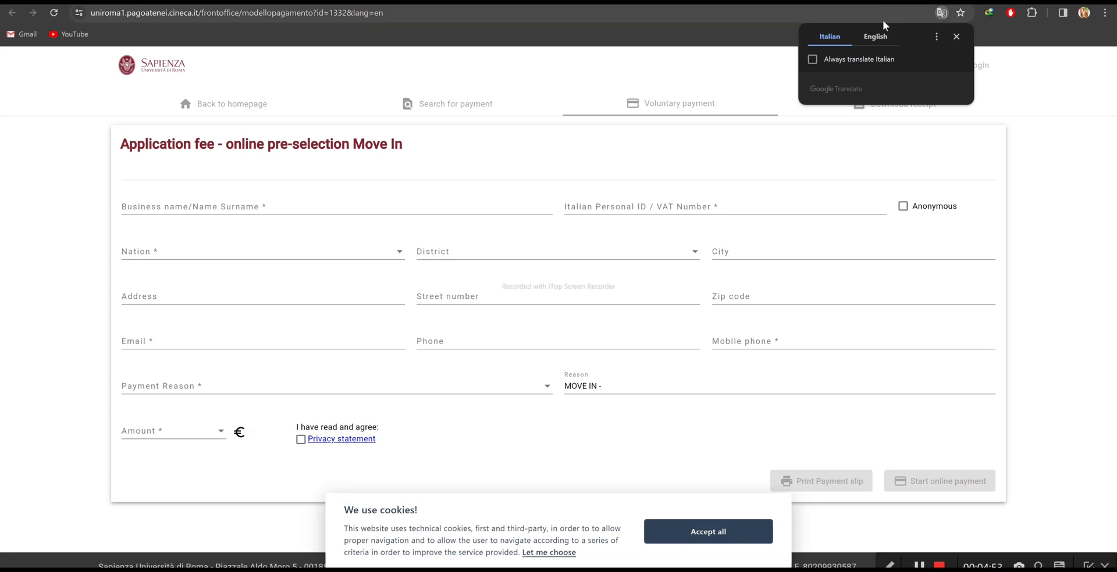
left_click(705, 532)
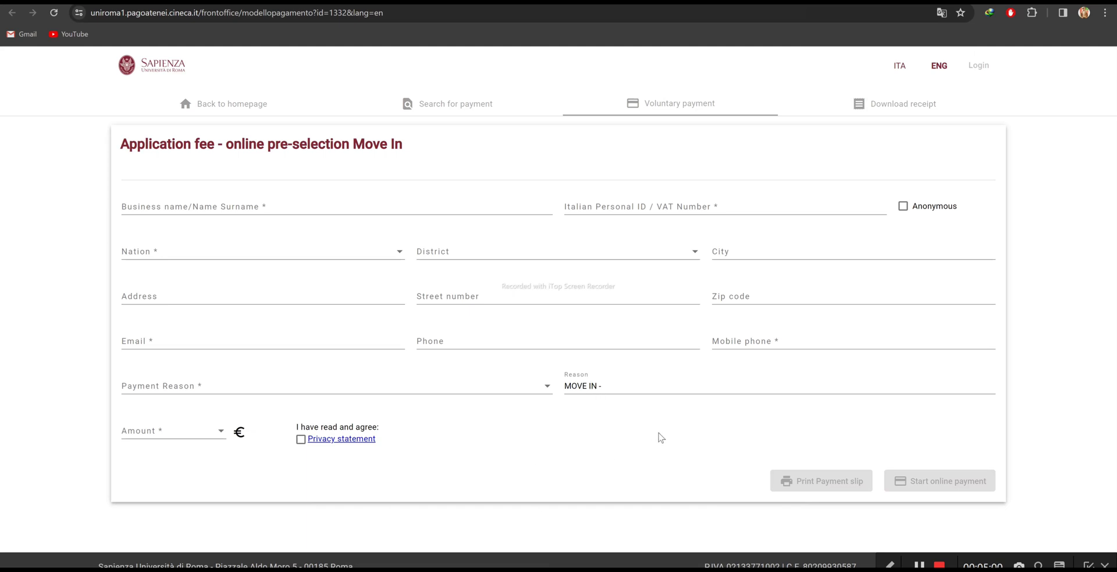
key("ctrl+Tab")
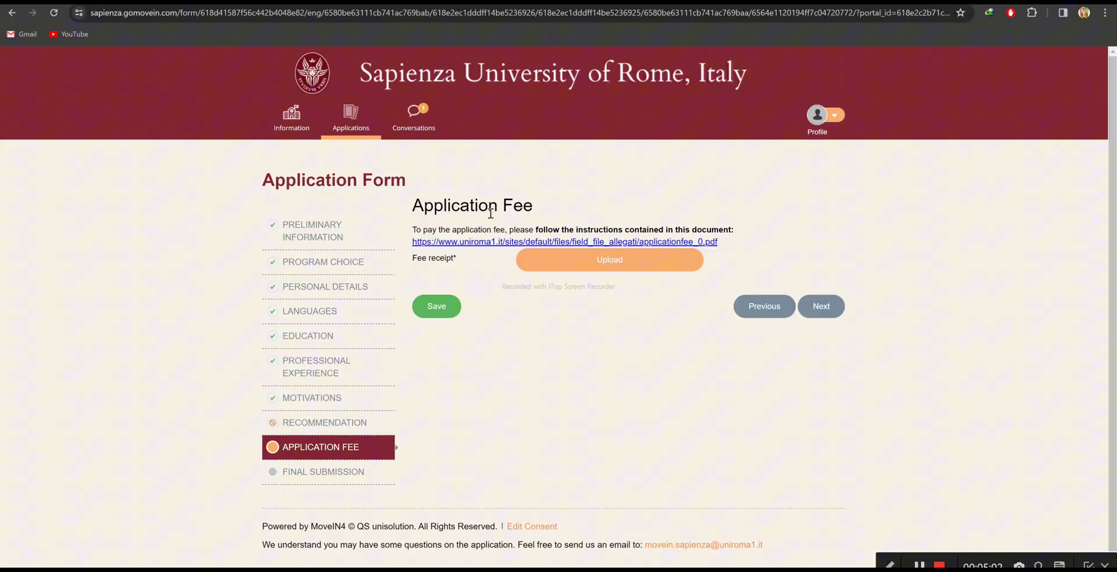
Upload the fee receipt, save the Application Fee section, and continue to the Final Submission declarations
left_click(624, 264)
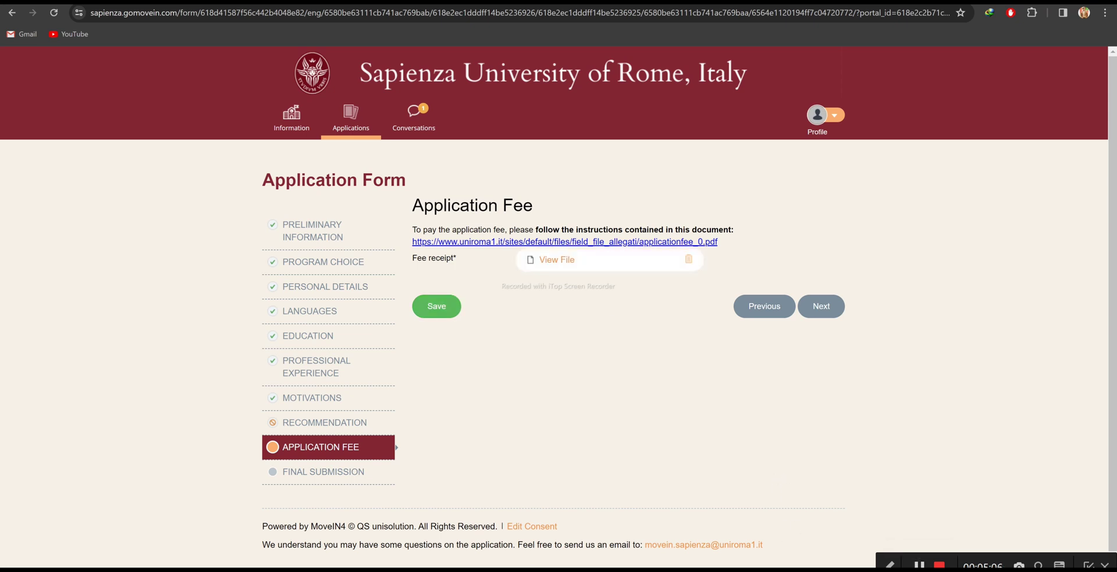
left_click(435, 312)
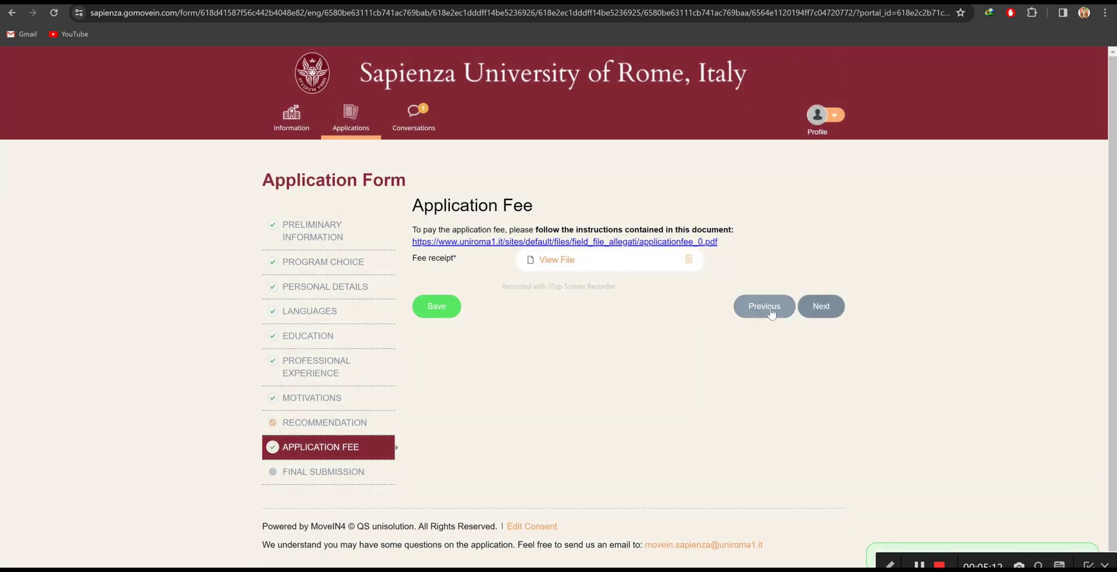
left_click(827, 307)
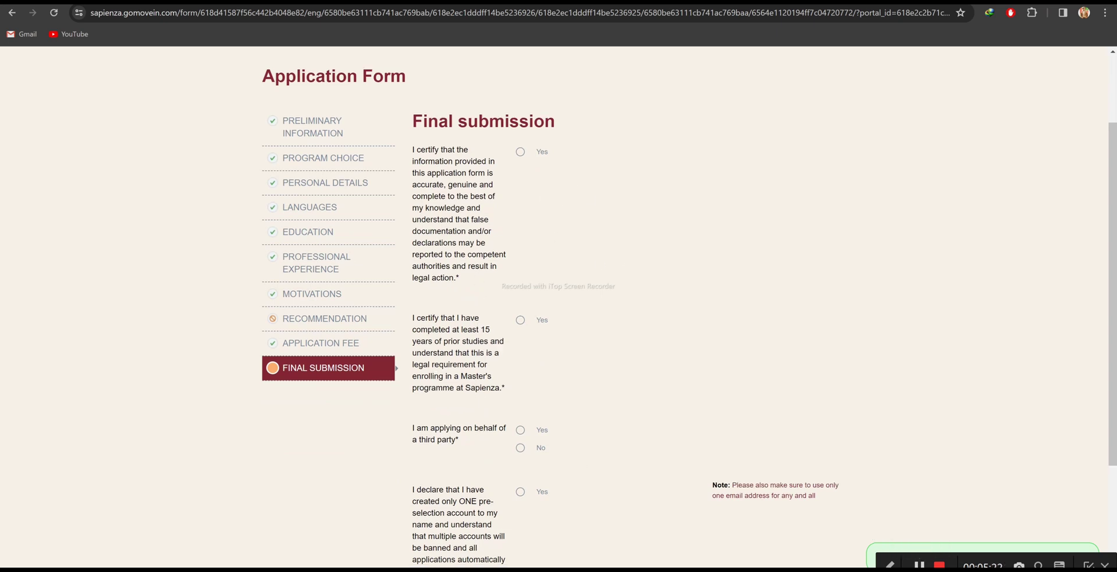
scroll(472, 399, "down", 3)
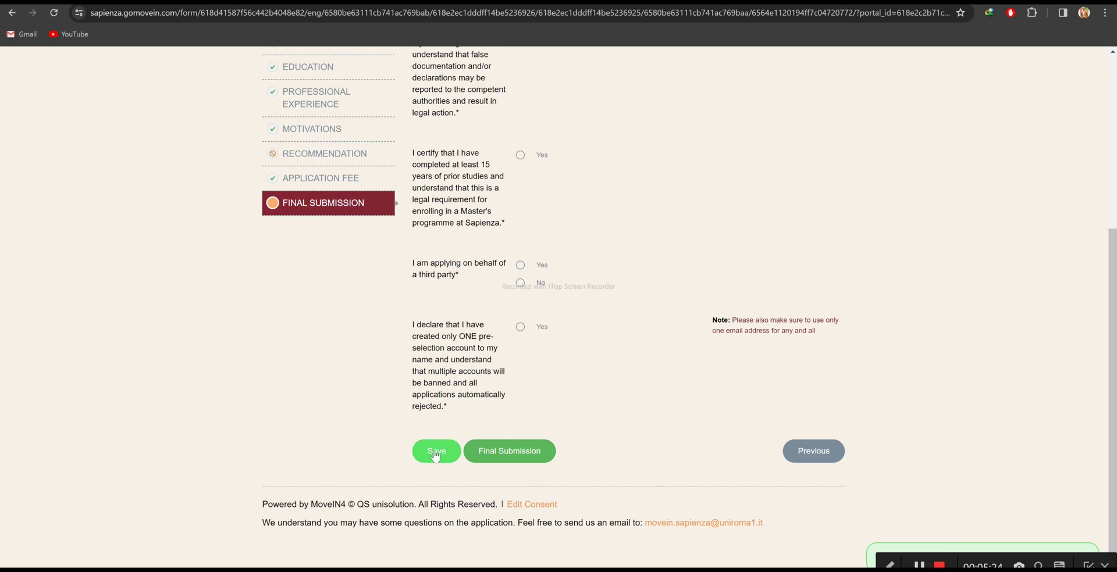